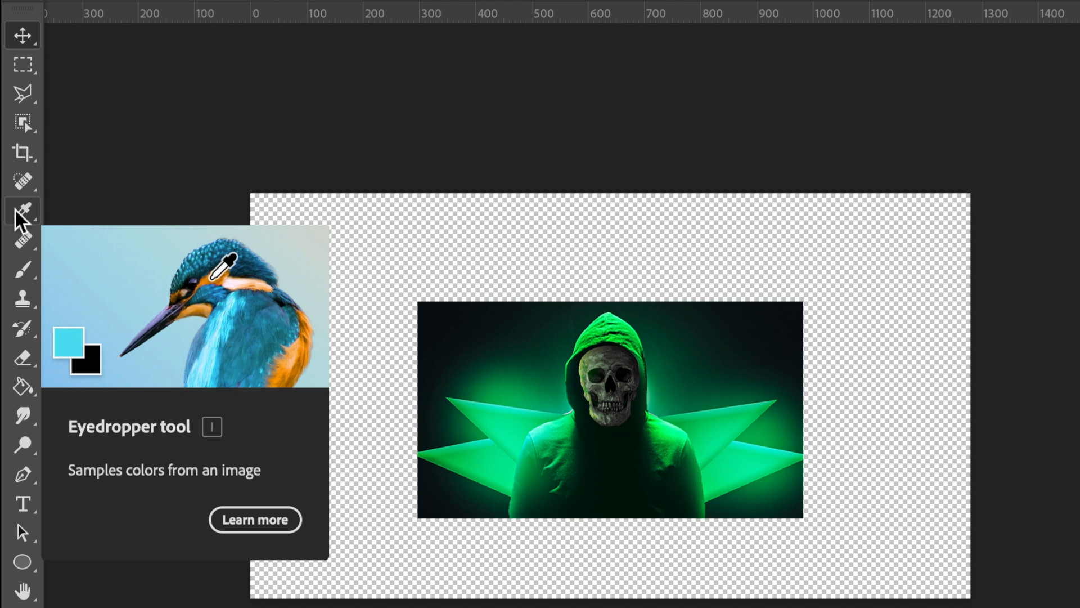
Select the hooded skull figure with the Object Selection tool and copy the selection to a new layer
click(24, 124)
mouse_move(22, 117)
mouse_down()
mouse_move(131, 138)
mouse_move(140, 181)
mouse_move(27, 124)
mouse_up()
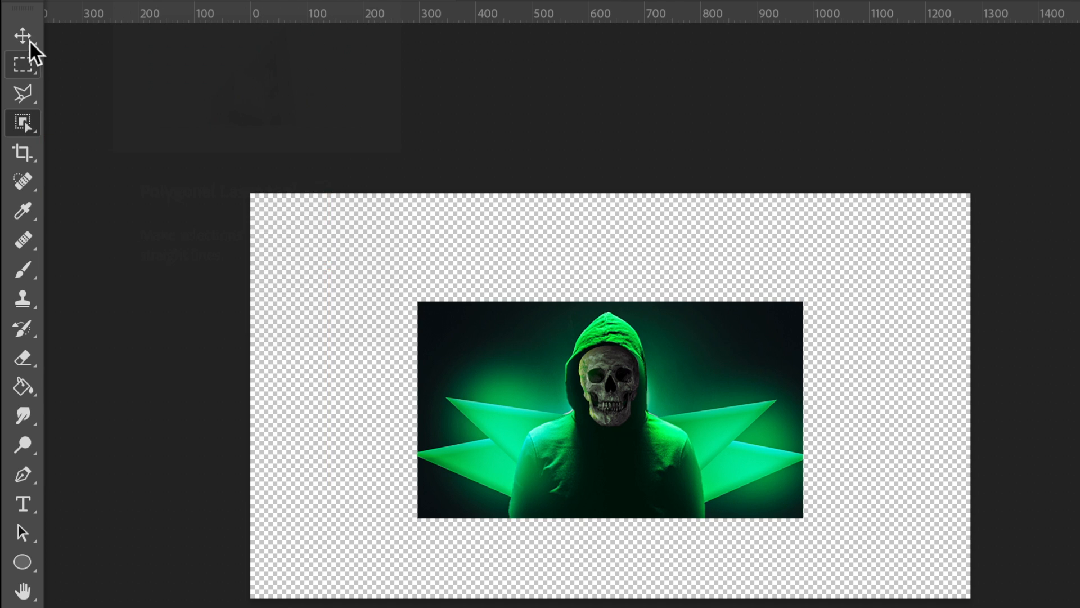
drag(27, 128, 63, 135)
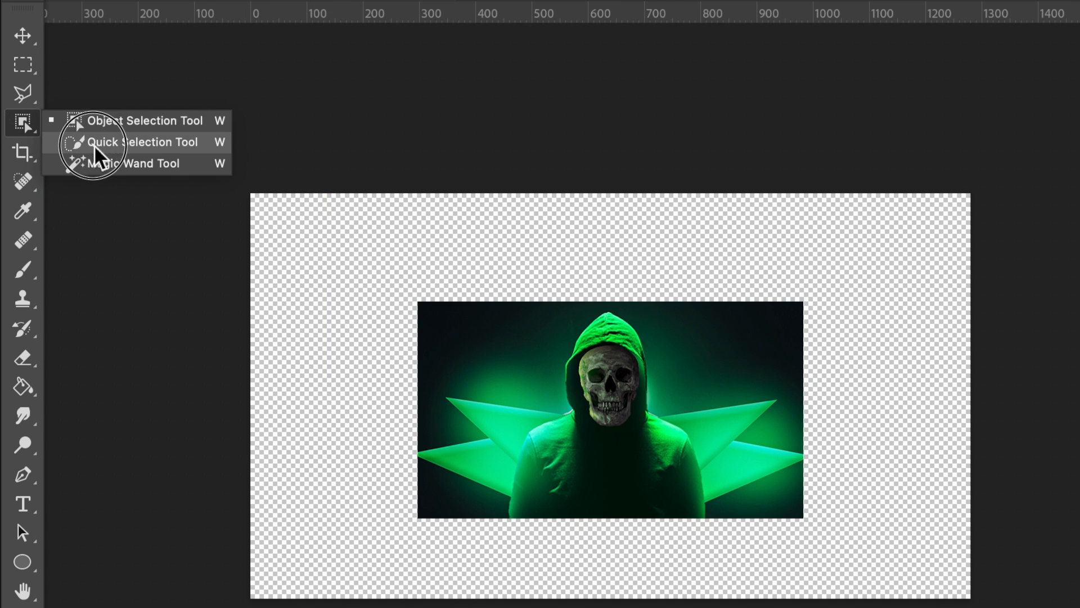
click(114, 121)
drag(531, 304, 689, 518)
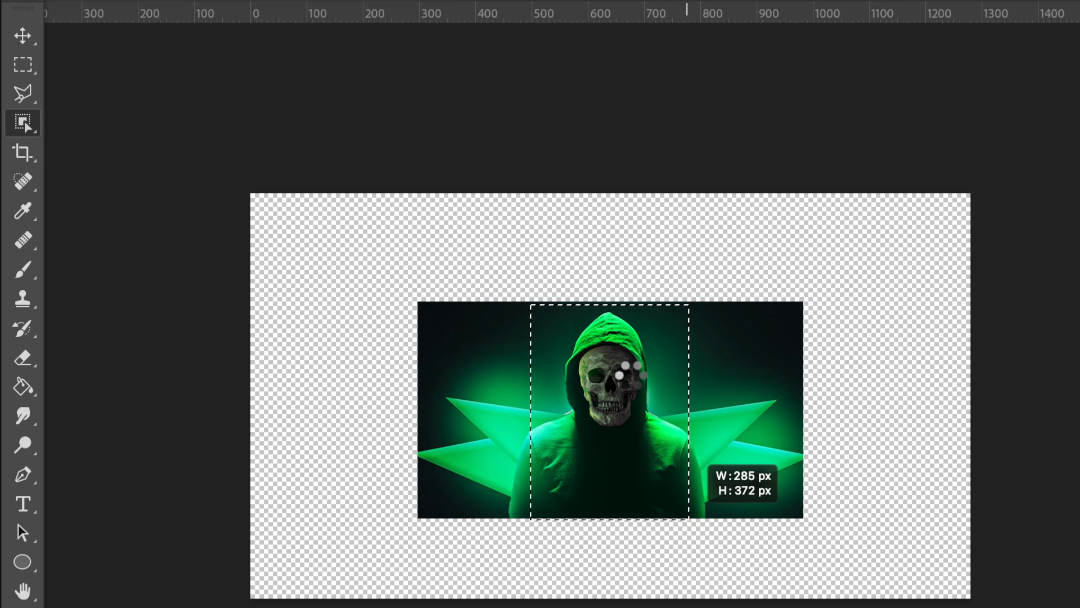
key(ctrl+j)
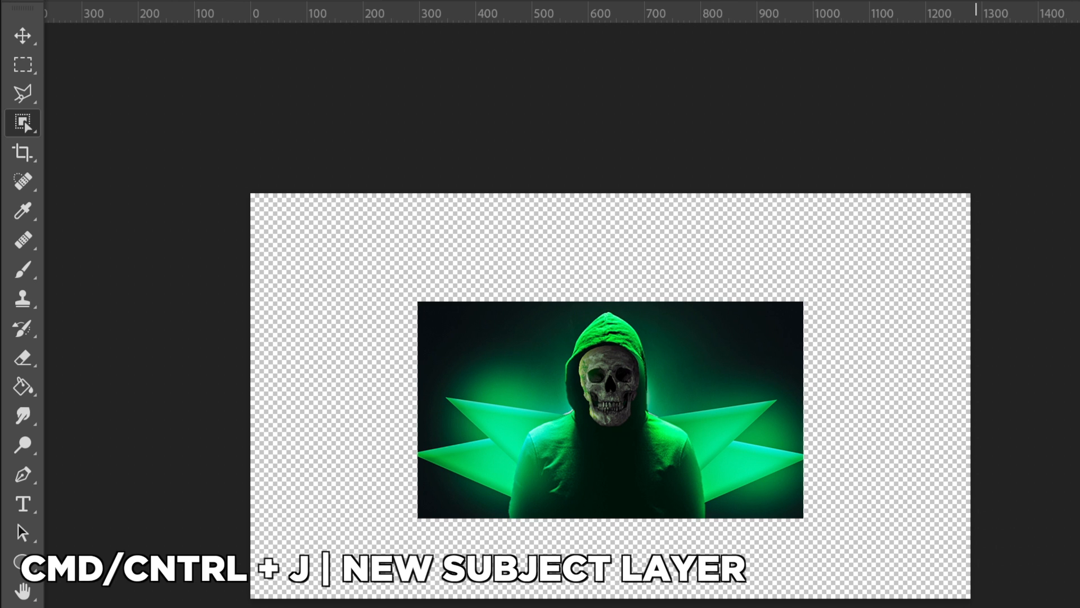
Toggle the visibility of the Angel-IRL-Skull-Art layer to check the subject cut-out above it
click(802, 509)
click(802, 510)
click(801, 510)
click(802, 510)
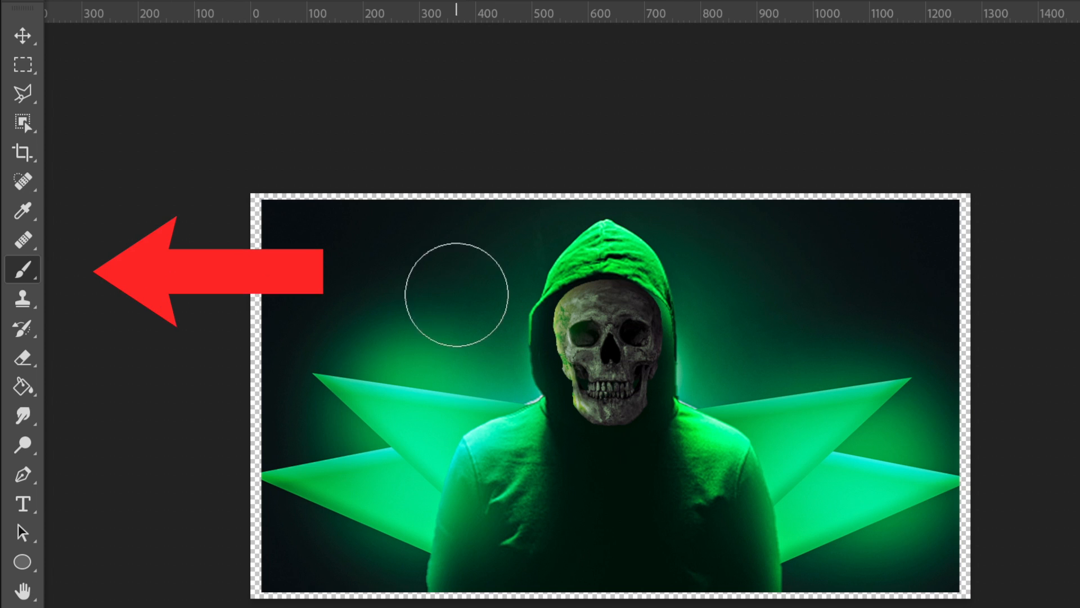
Try a soft white brush stroke across the skull and draw a closed triangle beside the hood with the Pen tool
mouse_move(411, 285)
mouse_down()
mouse_move(555, 338)
mouse_move(639, 339)
mouse_up()
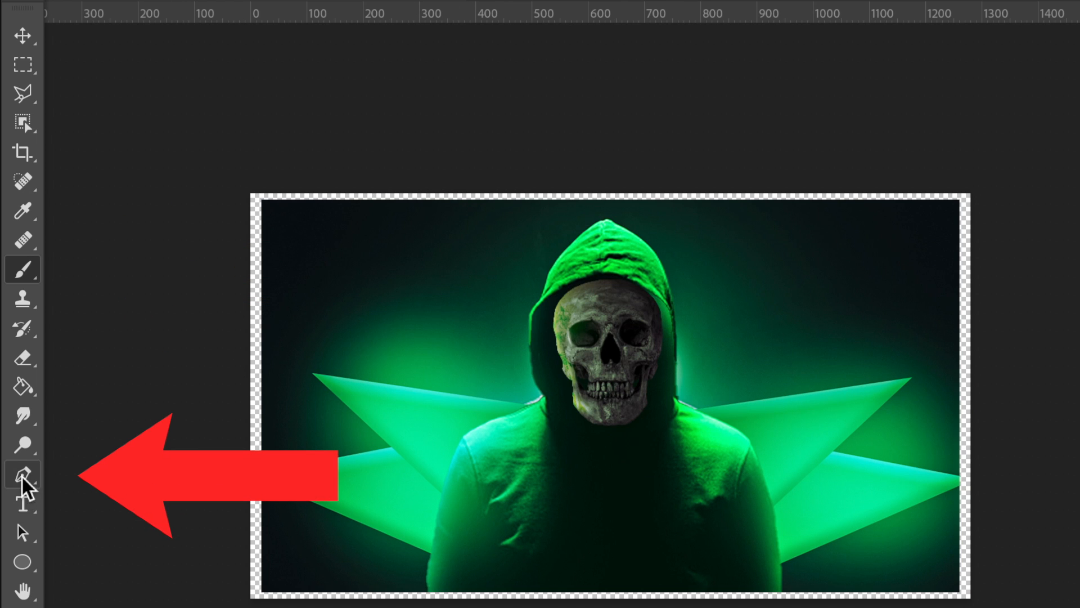
click(23, 475)
click(389, 341)
click(513, 336)
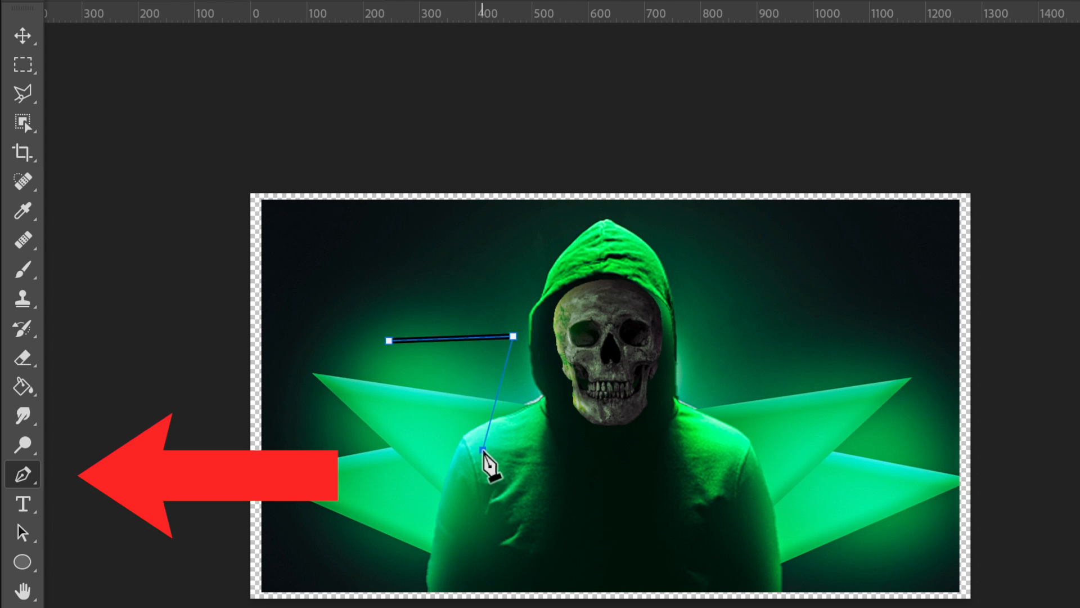
click(483, 449)
click(388, 340)
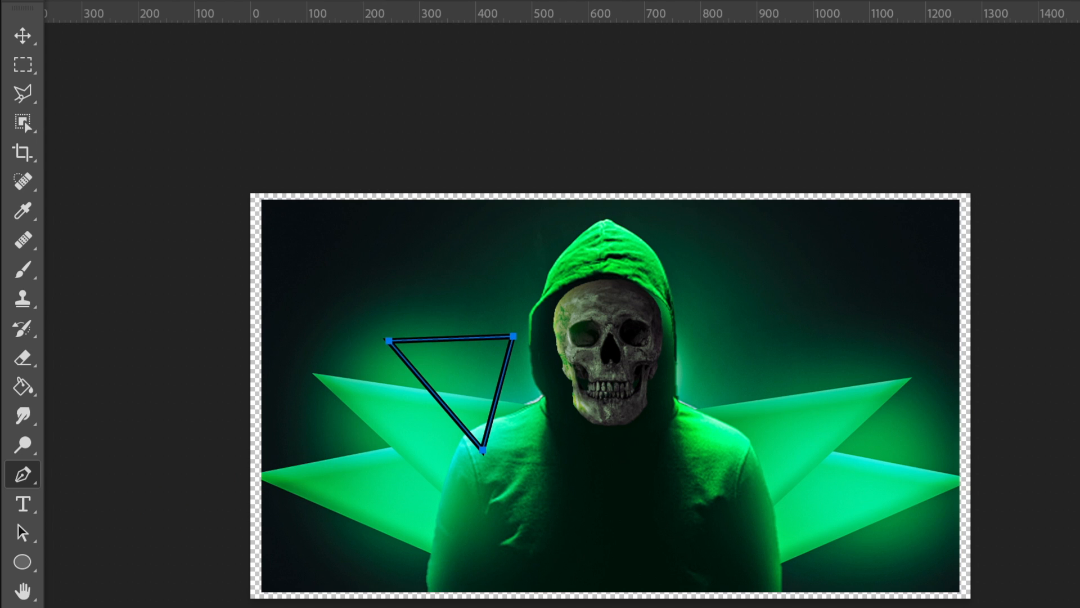
Try the Type tool by entering the letter C beside the hood
click(235, 72)
key(v)
drag(479, 384, 383, 346)
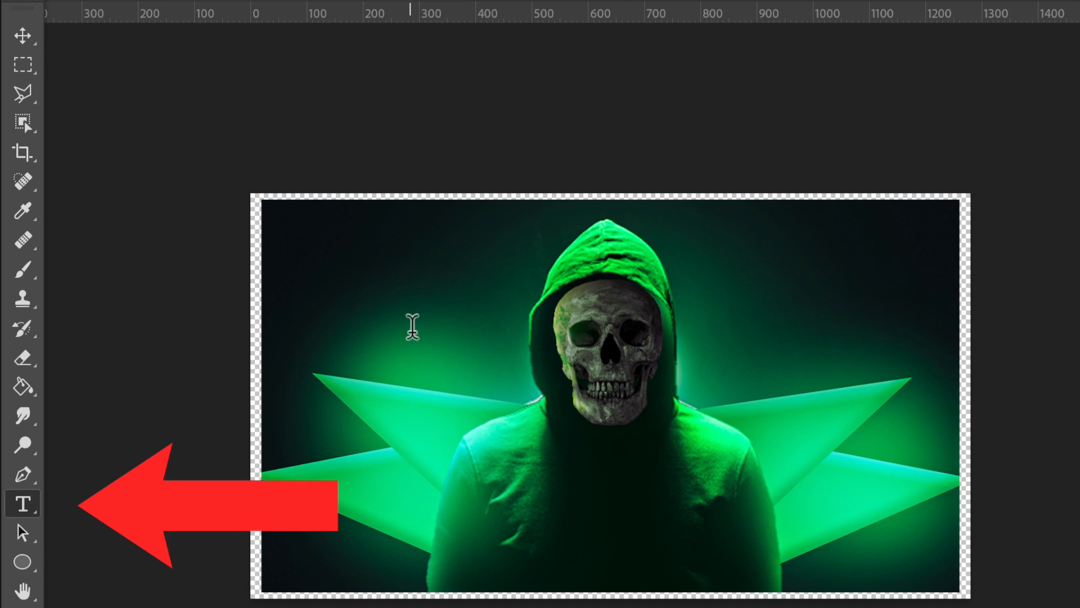
click(413, 325)
text(C)
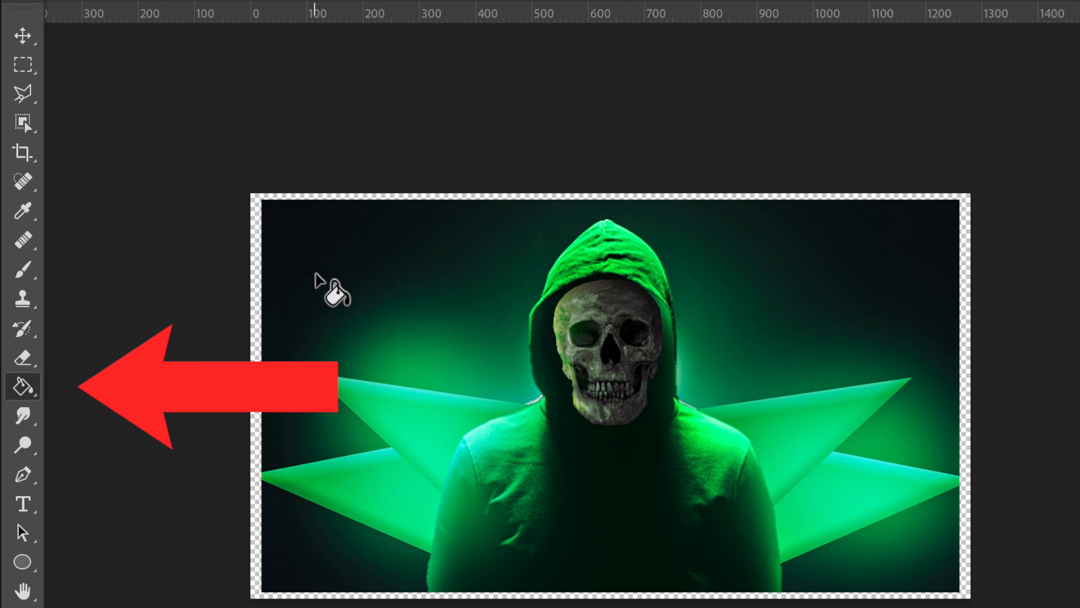
click(329, 283)
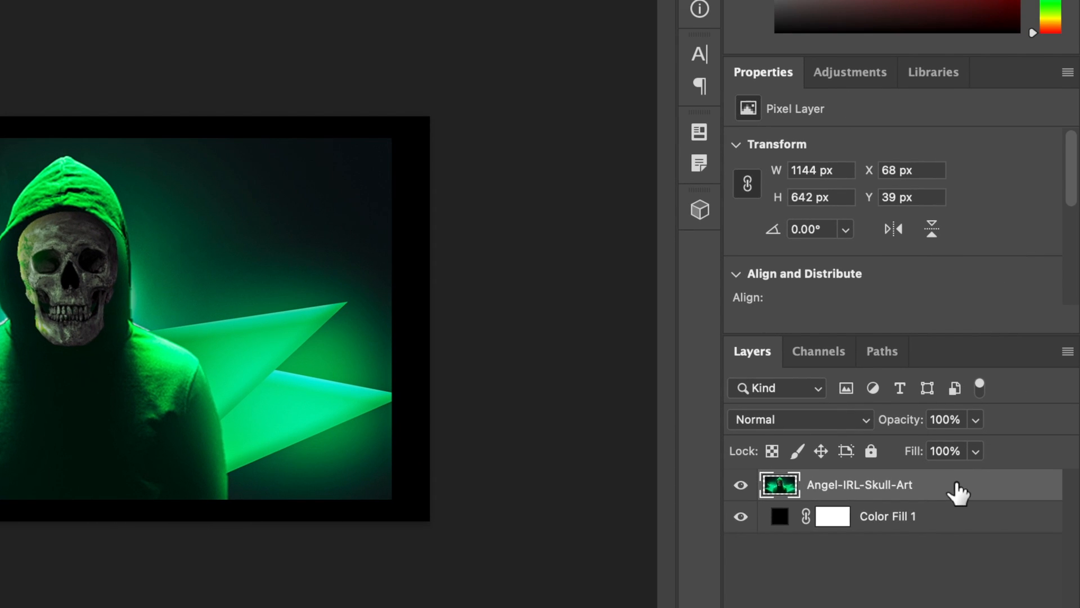
Open the skull image layer's blending options, enable the Stroke effect and show its settings
right_click(954, 483)
click(920, 488)
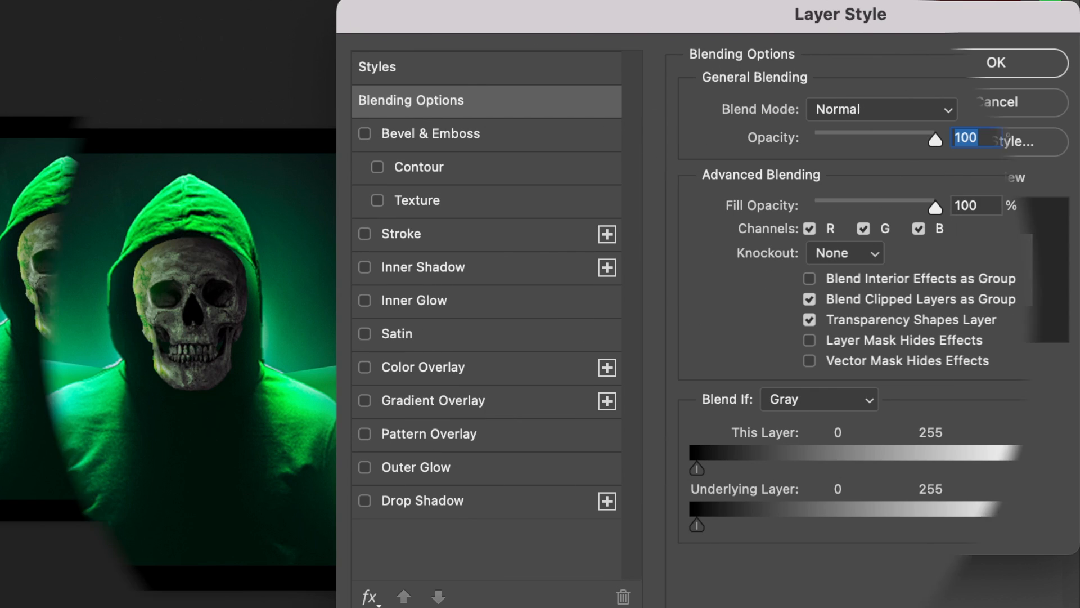
drag(885, 8, 782, 1)
click(260, 225)
drag(520, 16, 618, 22)
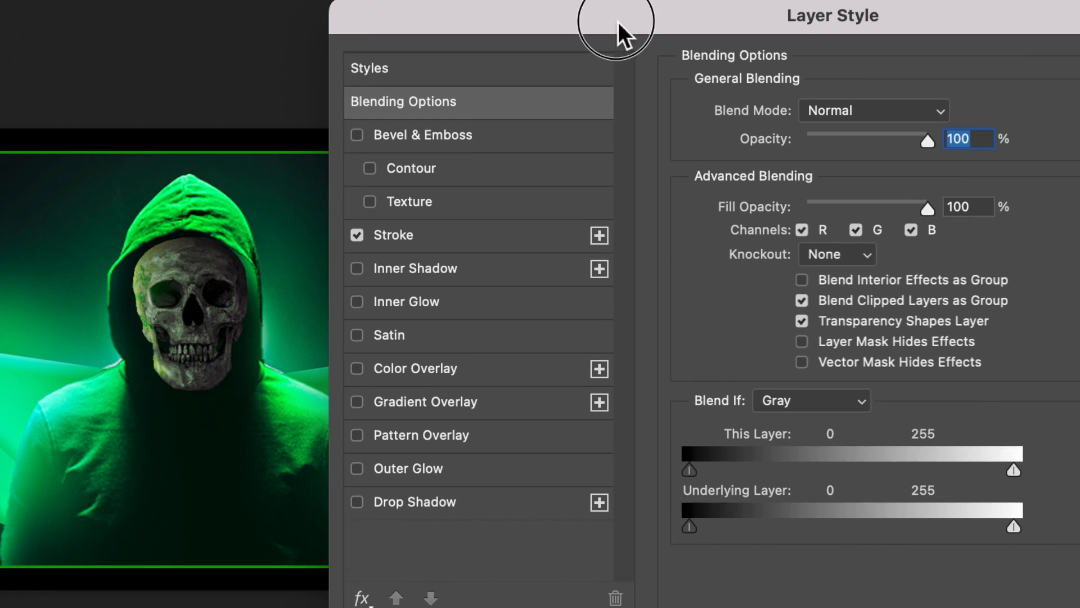
click(552, 225)
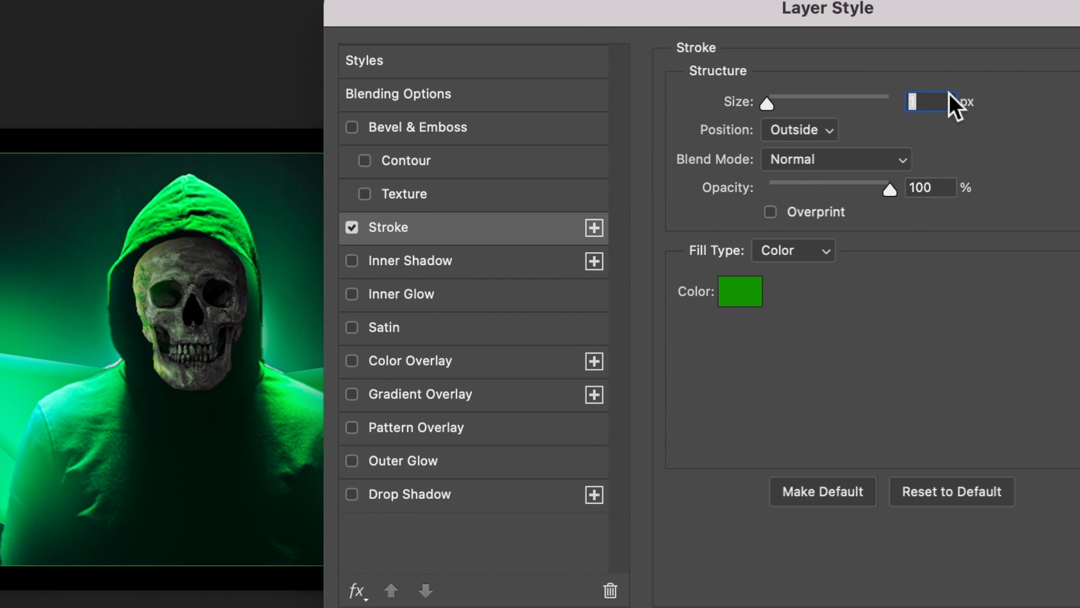
Set the stroke to 10 px in pale green and try the Gradient fill type for it
text(10)
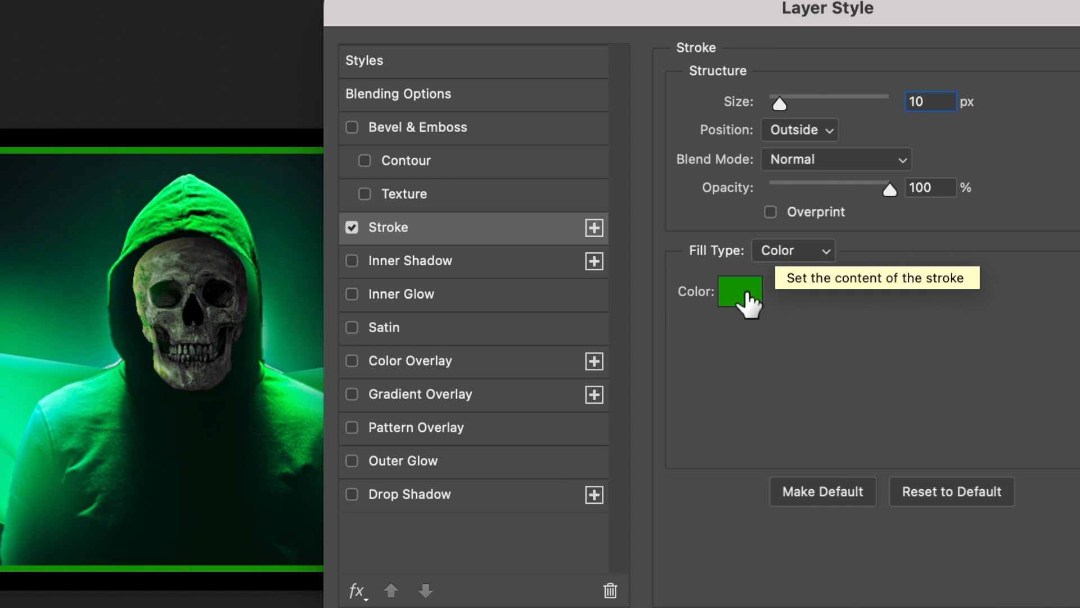
click(744, 294)
click(712, 305)
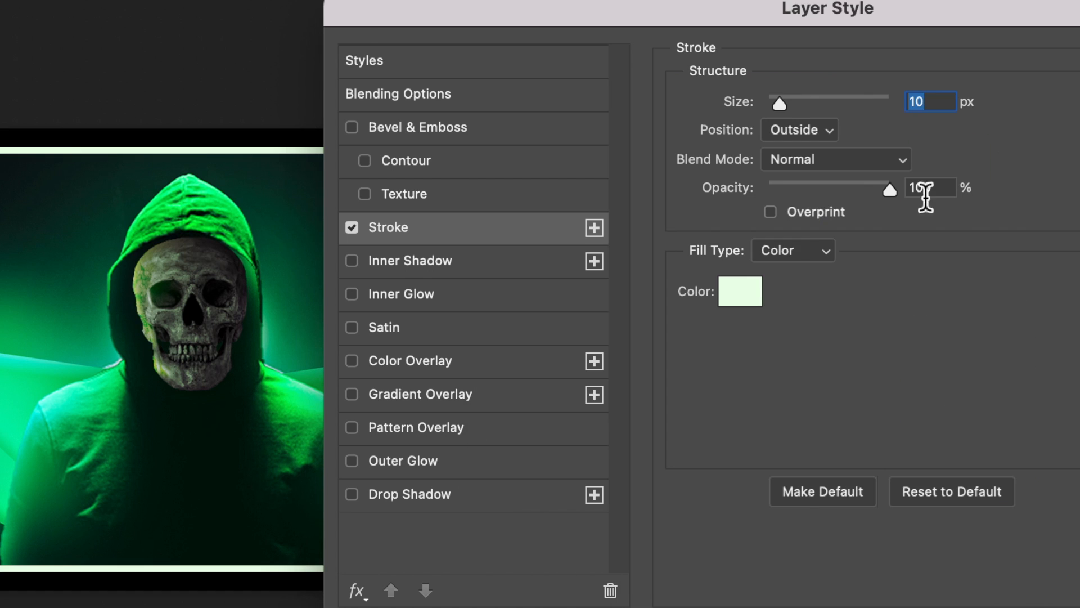
click(778, 251)
click(779, 276)
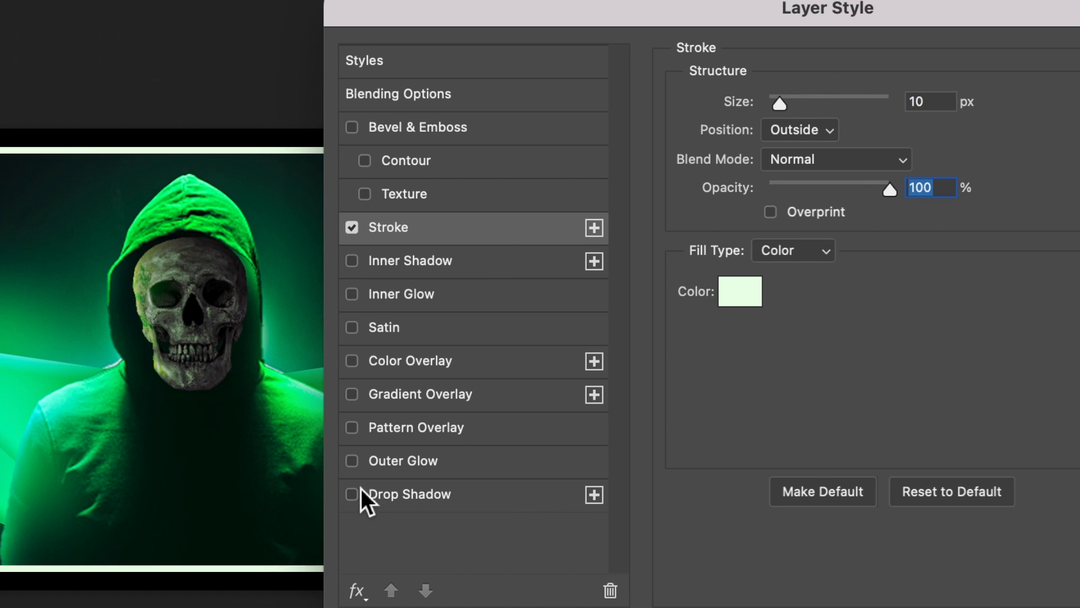
Enable the Drop Shadow and Outer Glow effects on the skull image layer and try Color Overlay
click(350, 493)
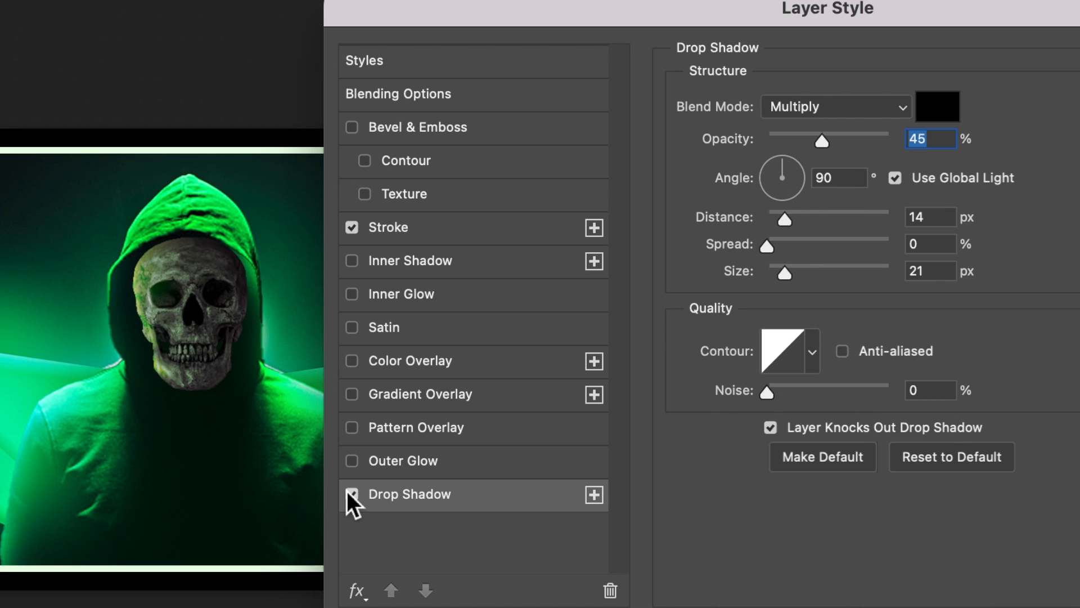
click(351, 461)
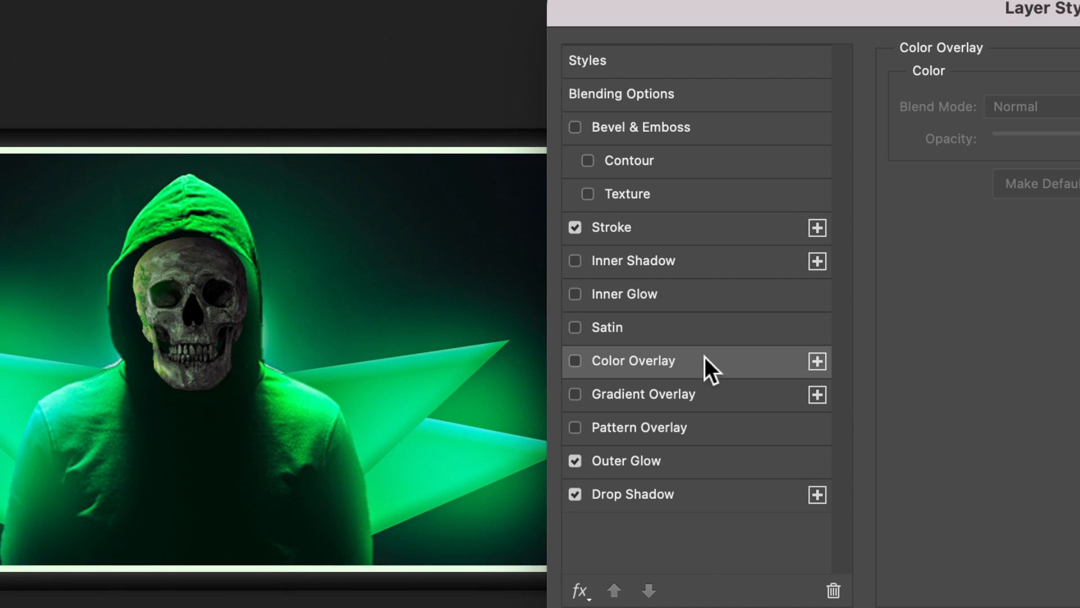
click(574, 361)
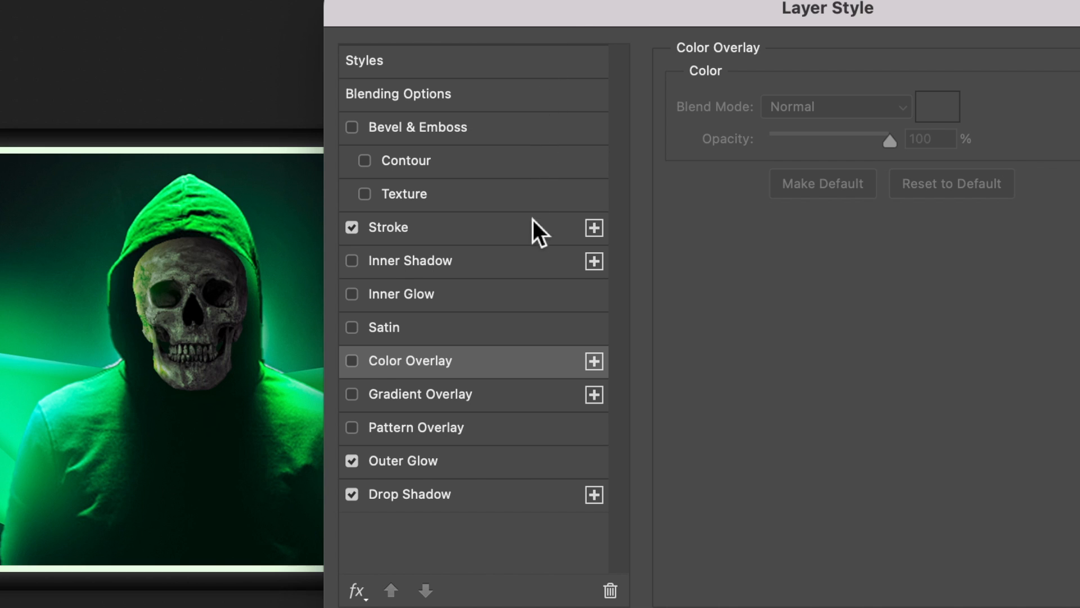
click(525, 263)
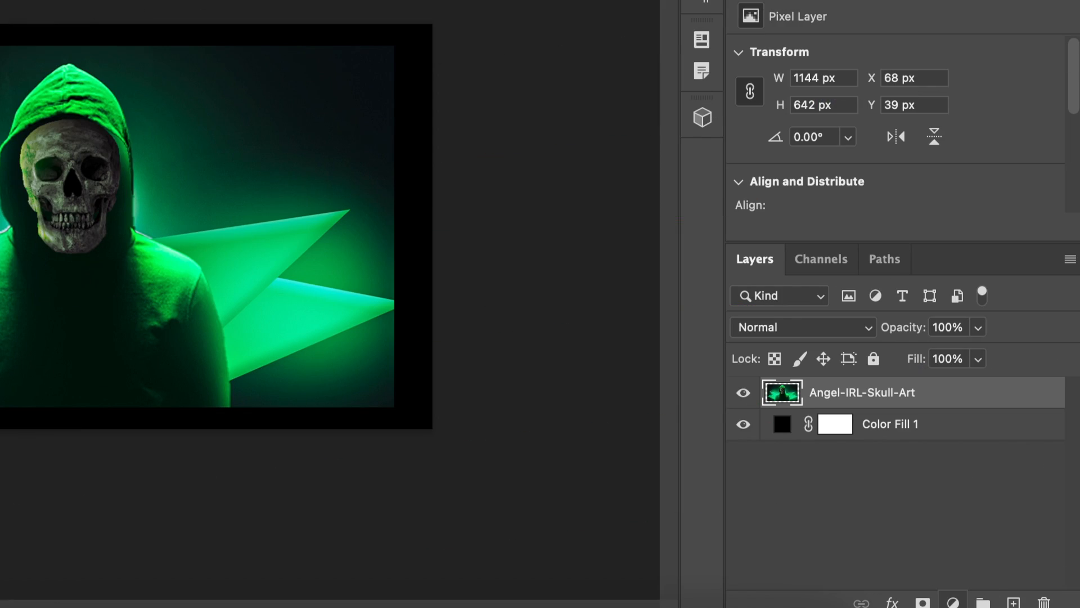
Add a white Solid Color fill layer and move it directly below the Angel-IRL-Skull-Art layer
click(953, 602)
click(954, 602)
click(953, 602)
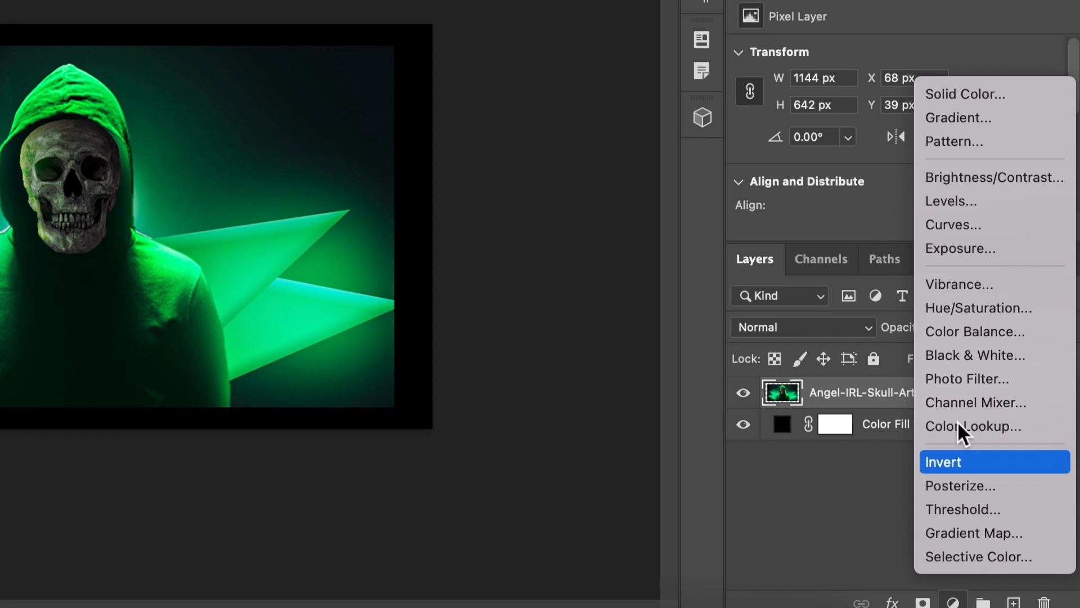
click(961, 85)
key(Return)
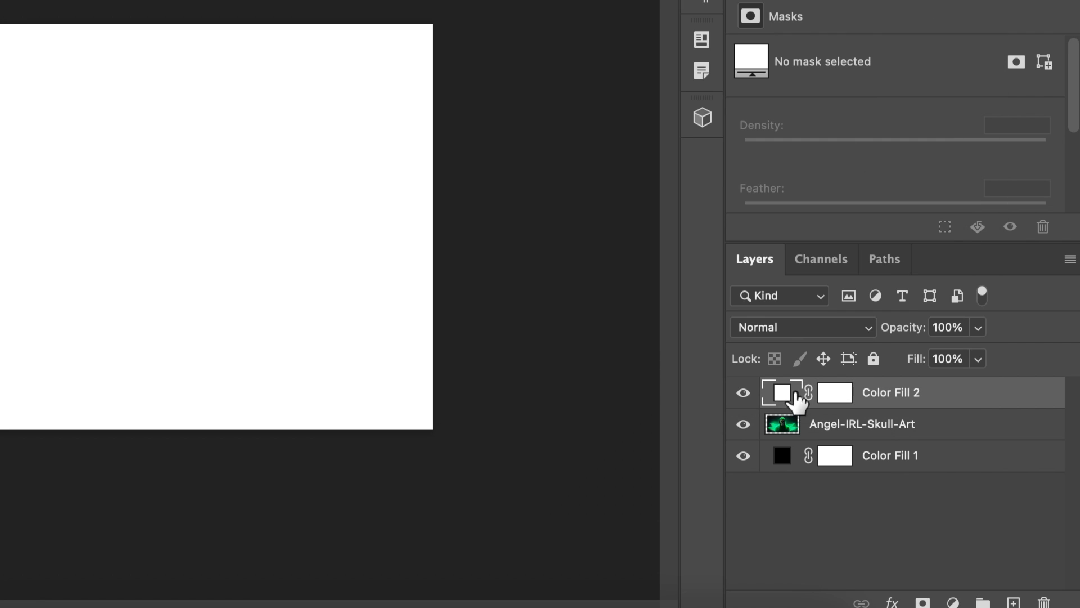
drag(906, 401, 906, 441)
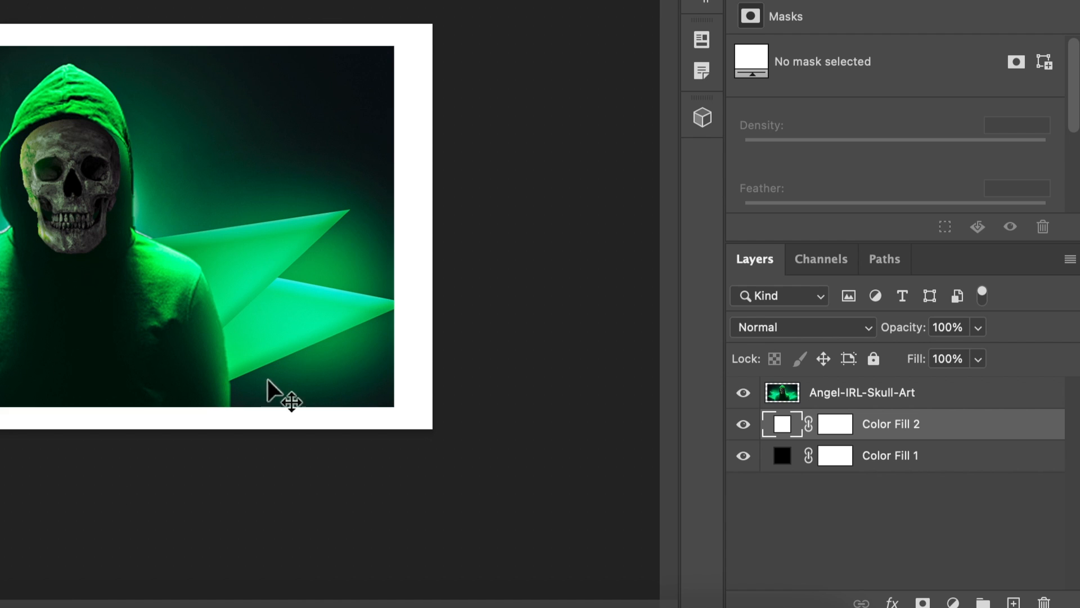
Add a red Solid Color fill layer above Angel-IRL-Skull-Art and clip it to that layer
click(80, 53)
click(951, 456)
click(951, 425)
click(951, 401)
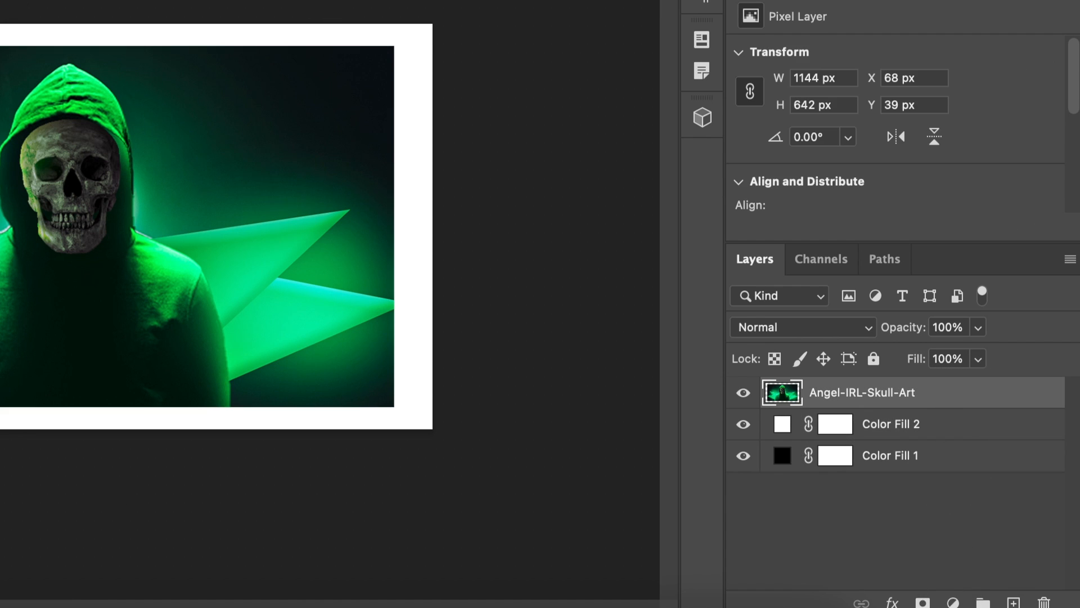
click(956, 602)
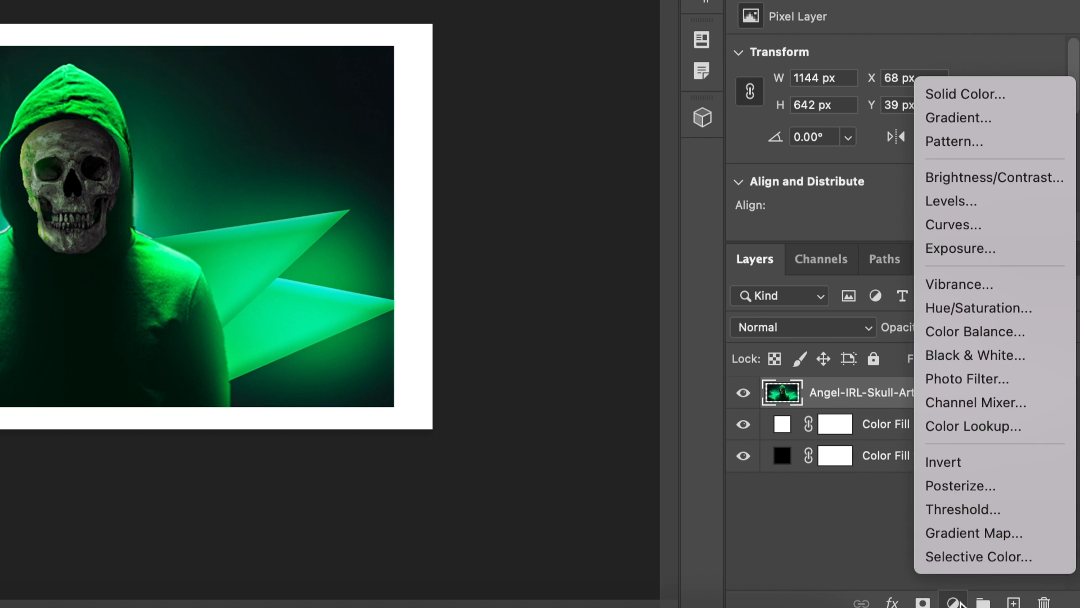
click(1002, 88)
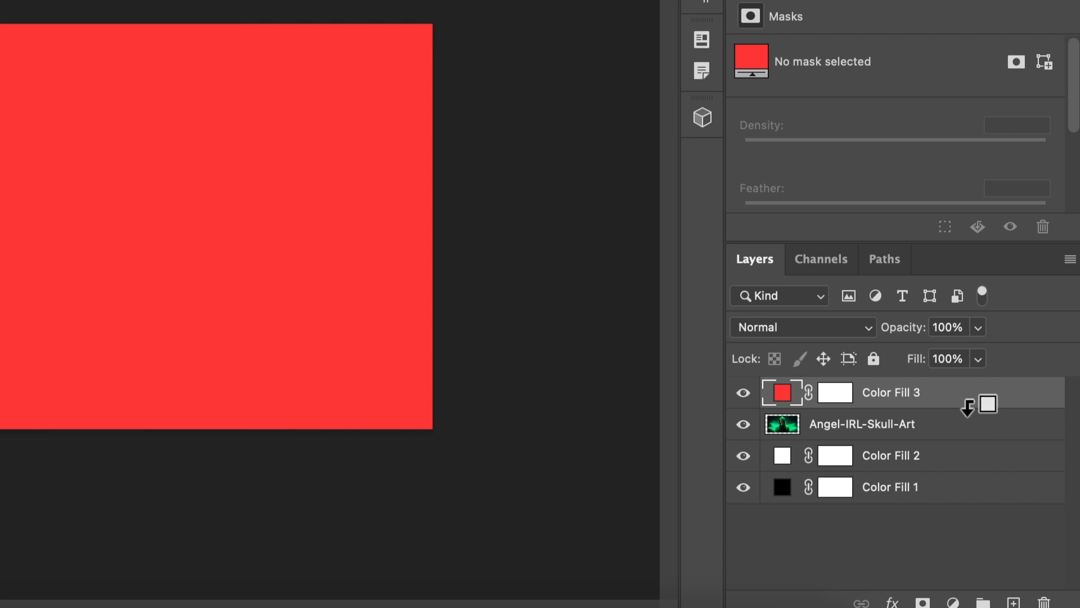
alt+click(968, 406)
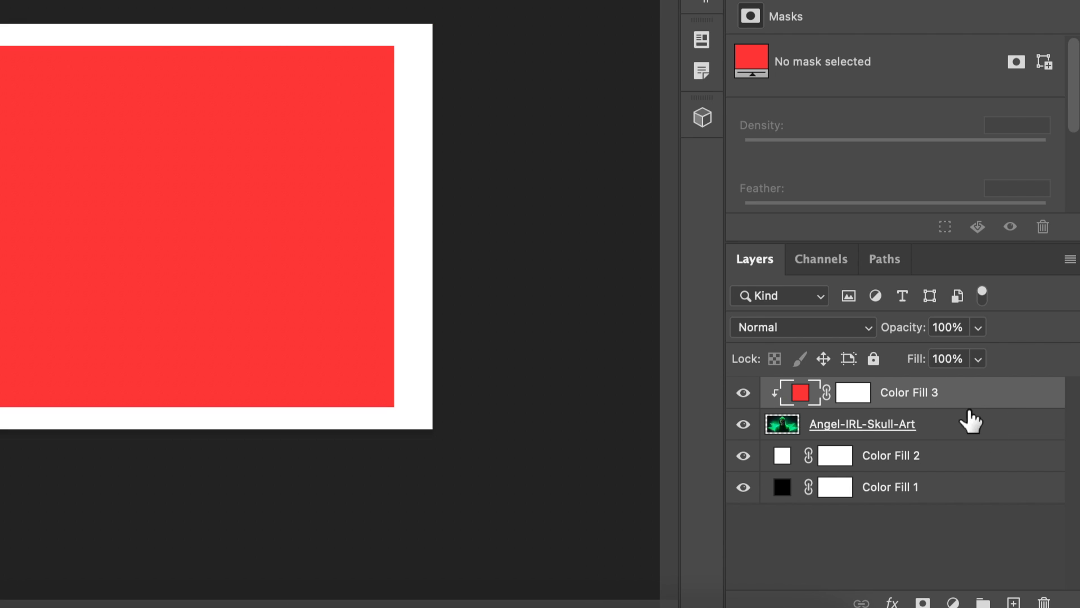
Rasterize the red fill layer and paint soft white brush strokes over the upper part of it
click(853, 392)
key(super+t)
click(315, 103)
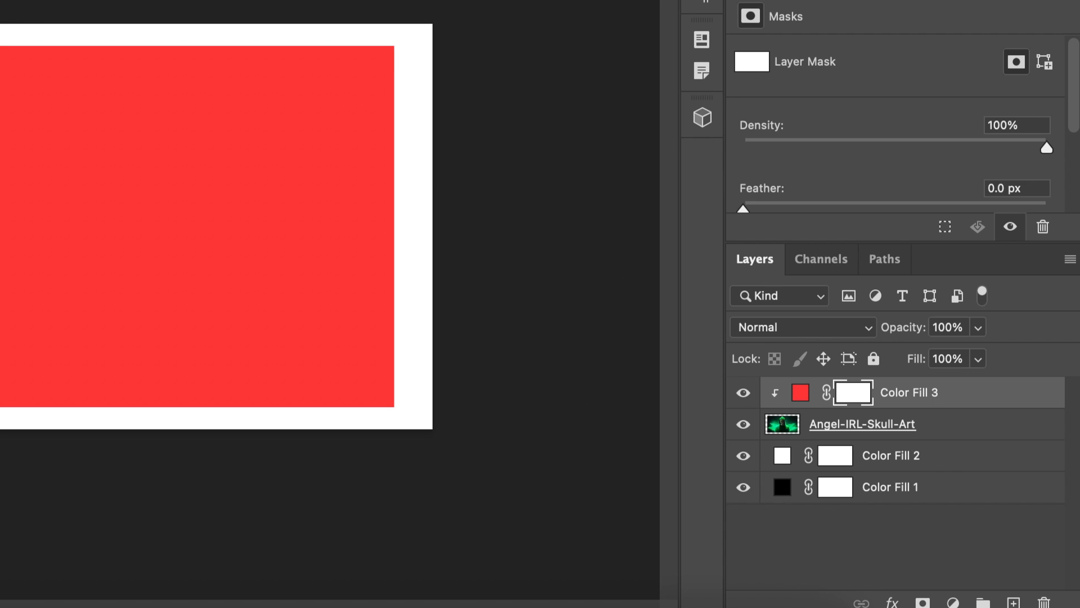
mouse_move(217, 106)
mouse_down()
mouse_move(23, 169)
mouse_move(16, 56)
mouse_up()
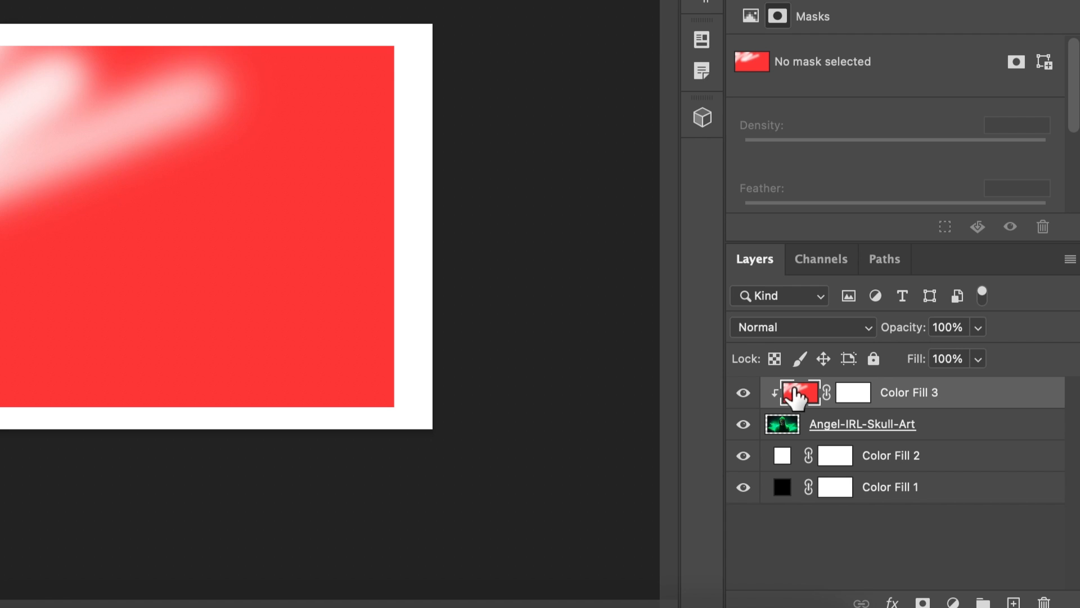
Release the red fill layer's clipping mask and clip it to Angel-IRL-Skull-Art again
right_click(777, 401)
scroll(816, 422, down, 10)
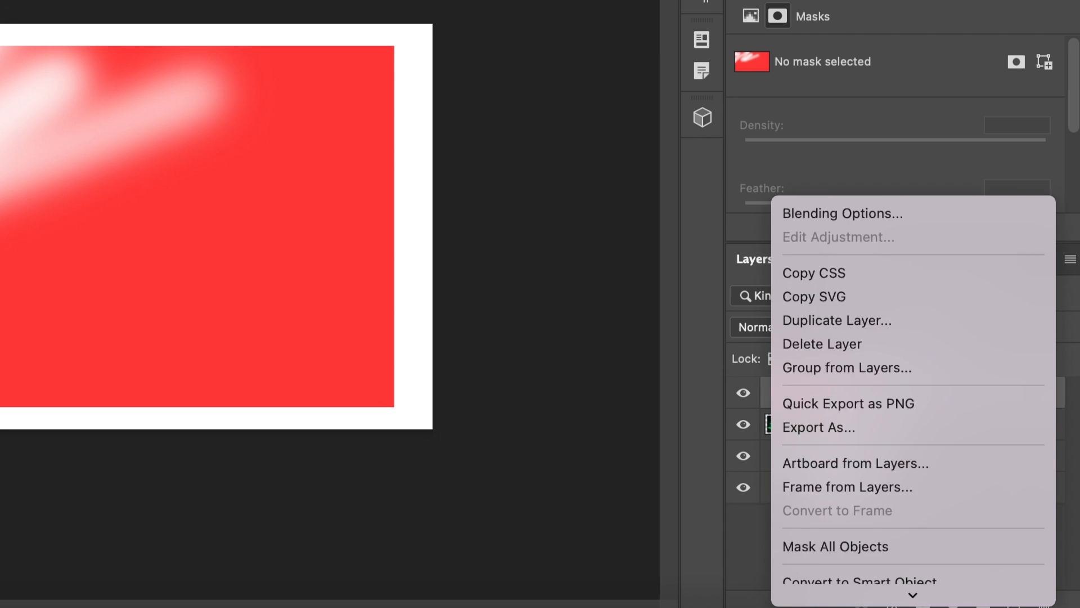
click(859, 394)
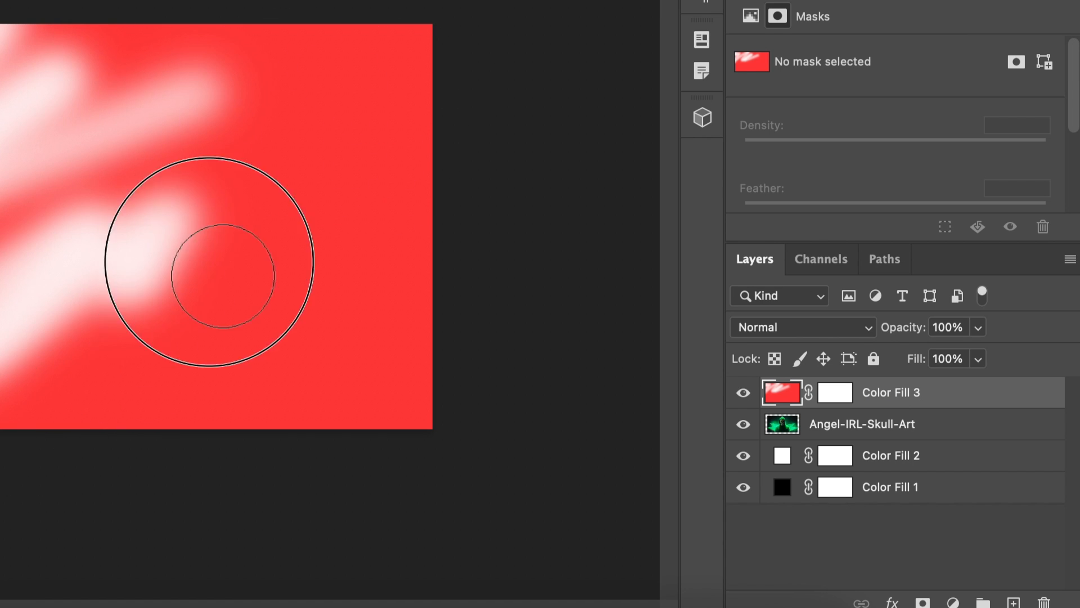
alt+click(898, 407)
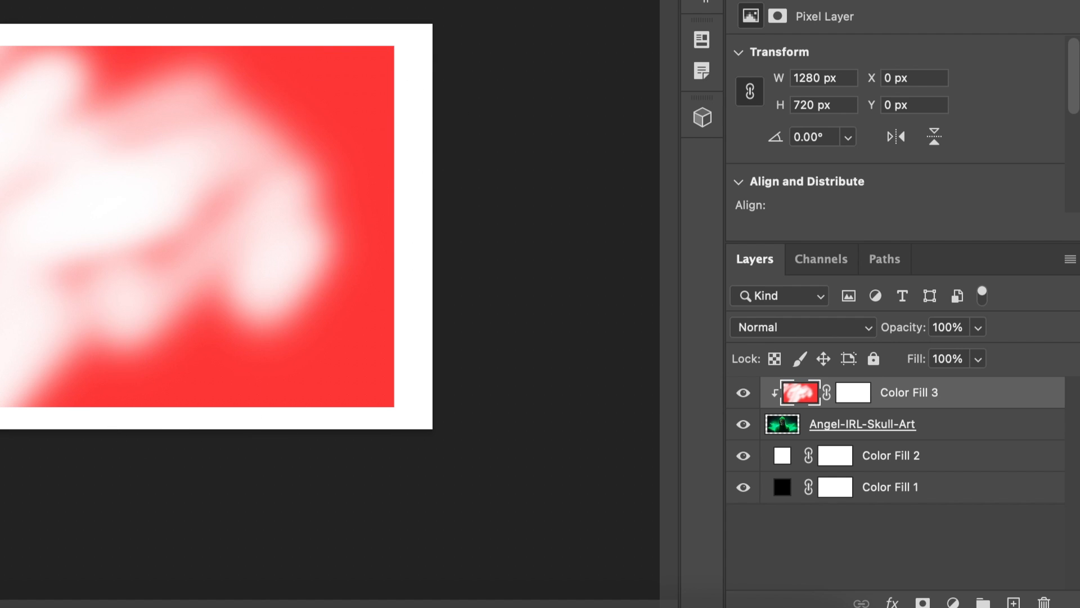
Paint more soft white strokes over the clipped red layer and delete that layer
mouse_move(1, 164)
mouse_down()
mouse_move(1, 129)
mouse_move(135, 4)
mouse_move(1, 146)
mouse_up()
key(BackSpace)
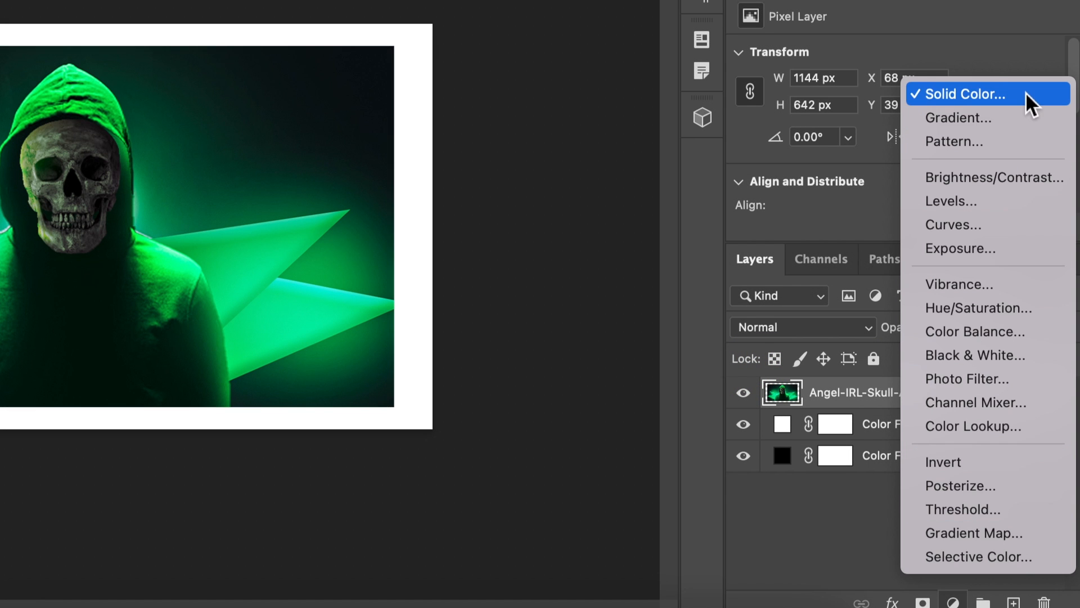
Try another Solid Color fill layer with a newly picked color beneath the Angel-IRL-Skull-Art layer
click(1012, 89)
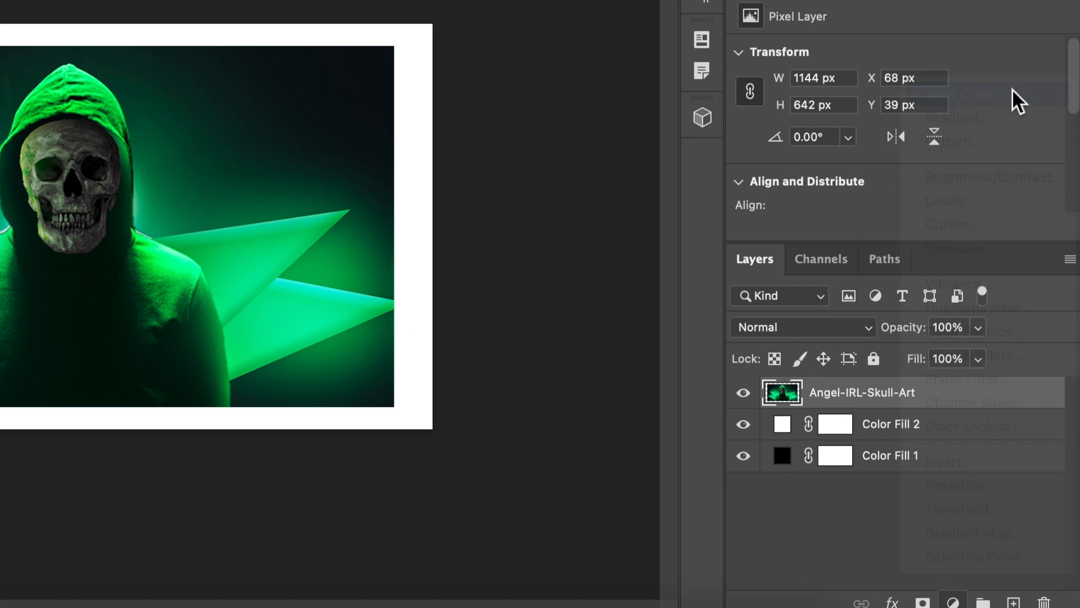
drag(679, 148, 679, 132)
drag(495, 116, 541, 20)
click(878, 5)
drag(917, 392, 924, 431)
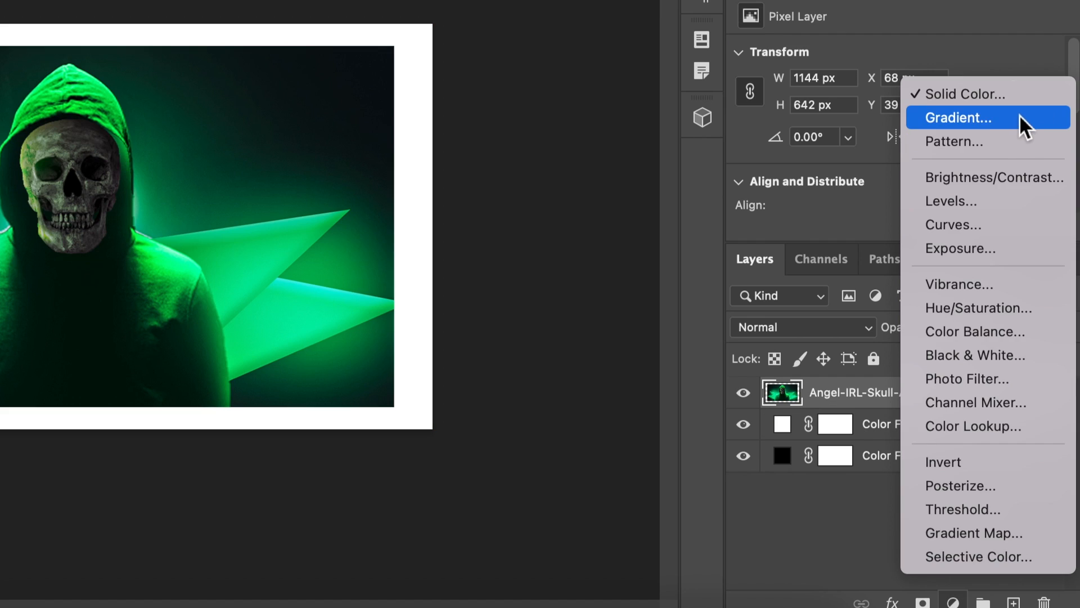
Add a white-to-transparent Gradient fill layer above the Angel-IRL-Skull-Art layer
click(1020, 116)
click(777, 41)
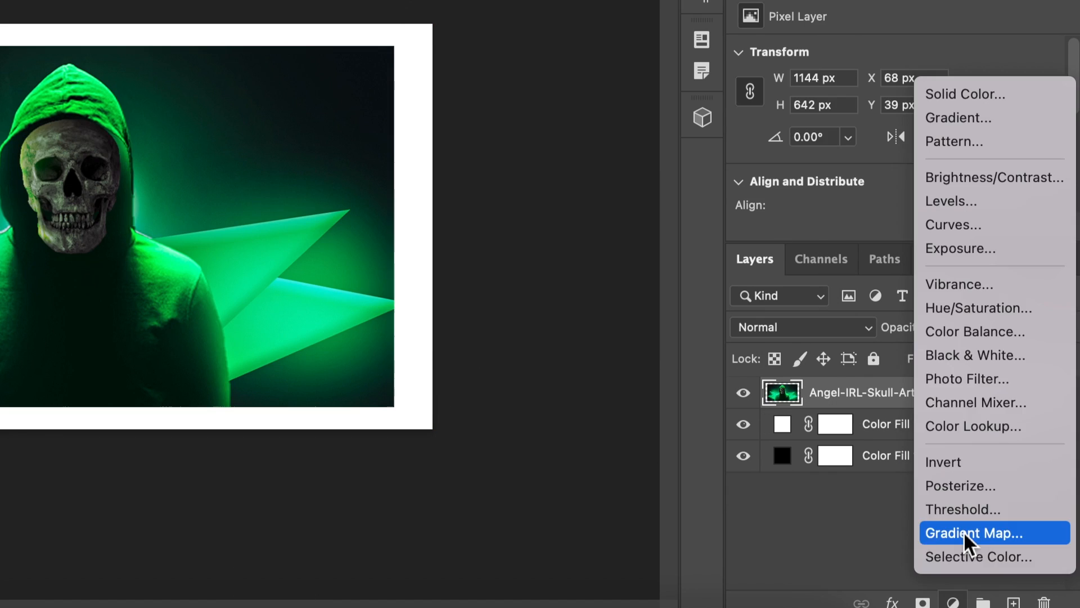
Try a Gradient Map adjustment layer running from bright green to darker green, placed beneath the Angel-IRL-Skull-Art layer
click(964, 531)
click(909, 68)
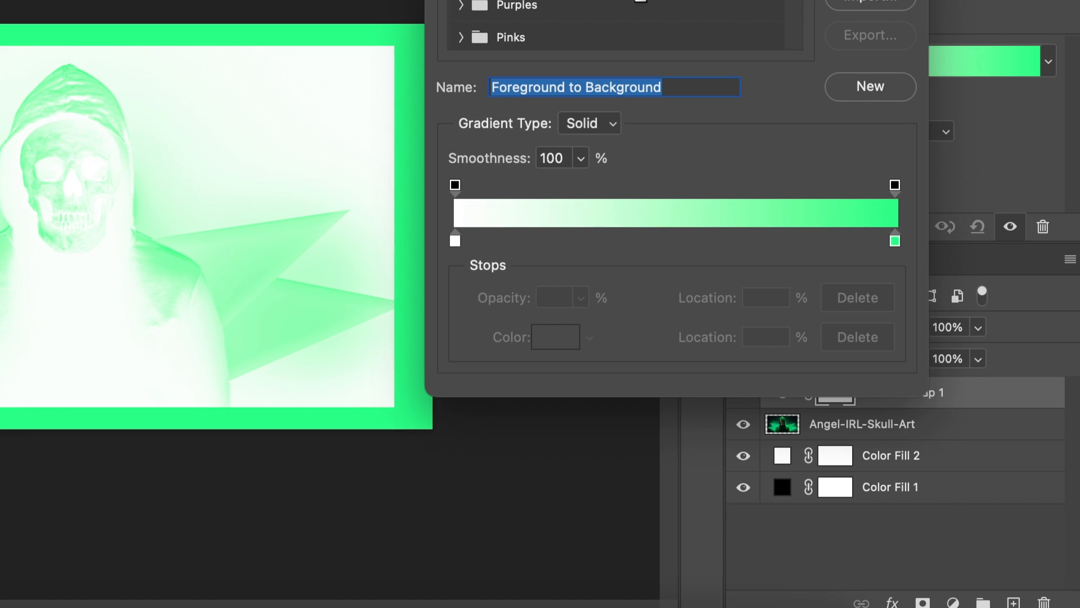
double_click(455, 241)
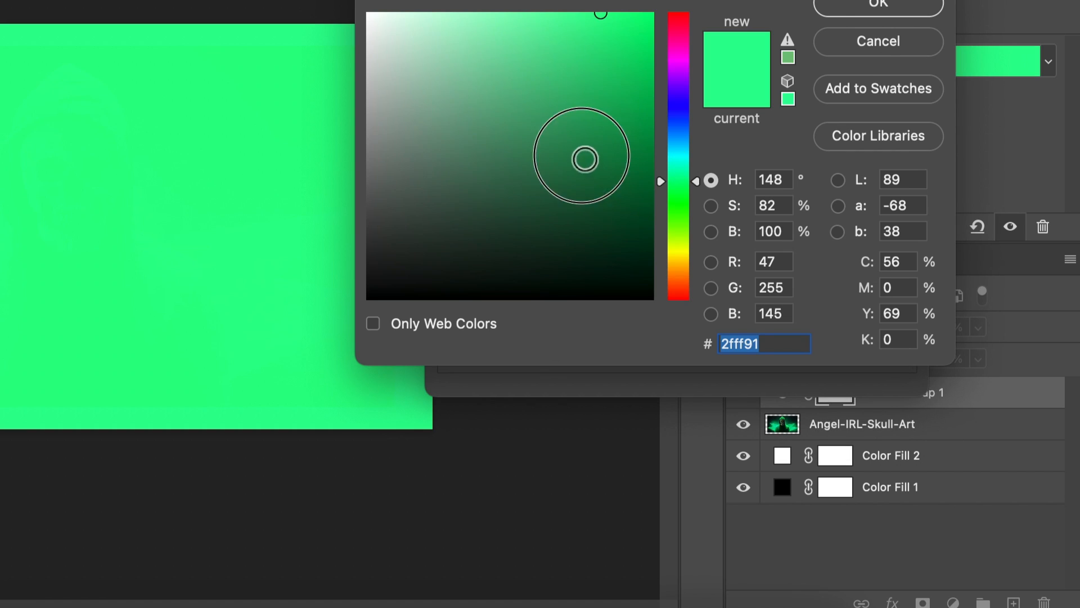
click(583, 156)
click(903, 8)
key(Return)
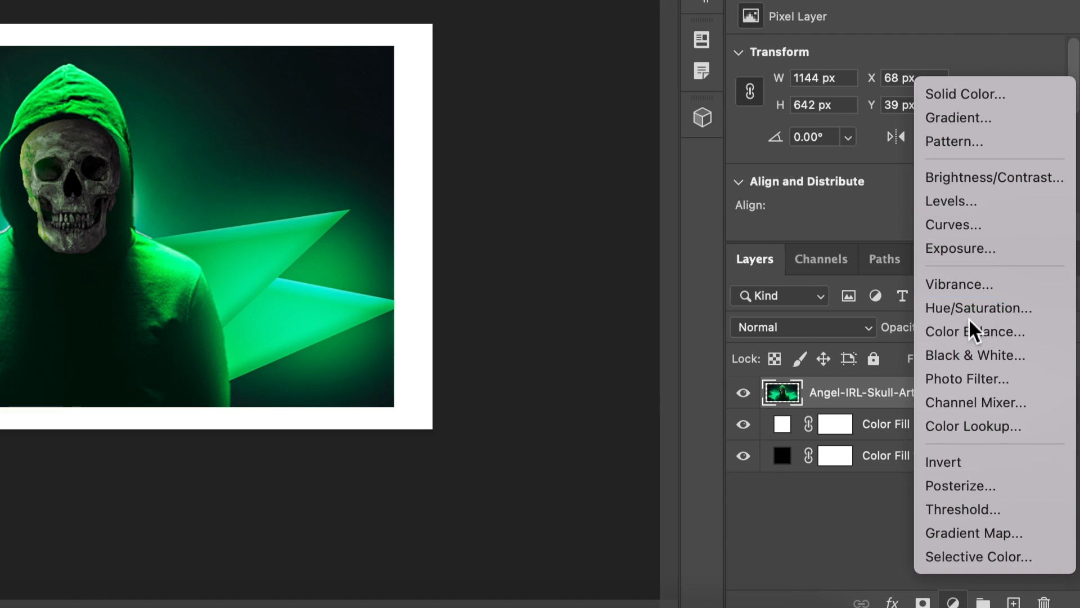
Try a Hue/Saturation adjustment layer with Hue -107 above the Angel-IRL-Skull-Art layer, and delete it
click(969, 319)
drag(894, 136, 790, 149)
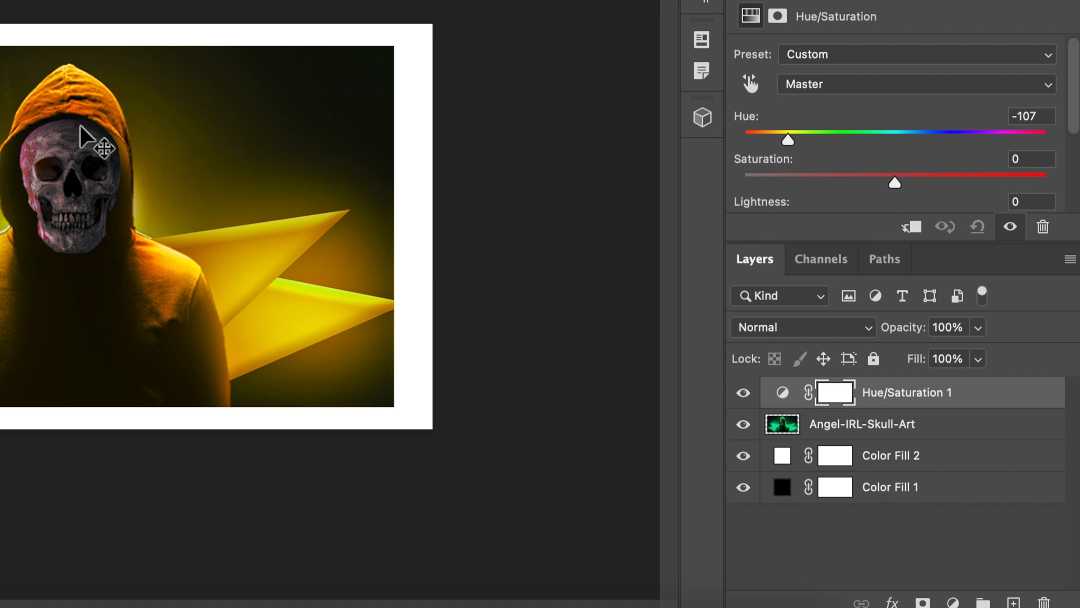
scroll(80, 132, up, 2)
scroll(900, 146, down, 1)
drag(950, 168, 920, 151)
scroll(895, 147, down, 2)
key(Delete)
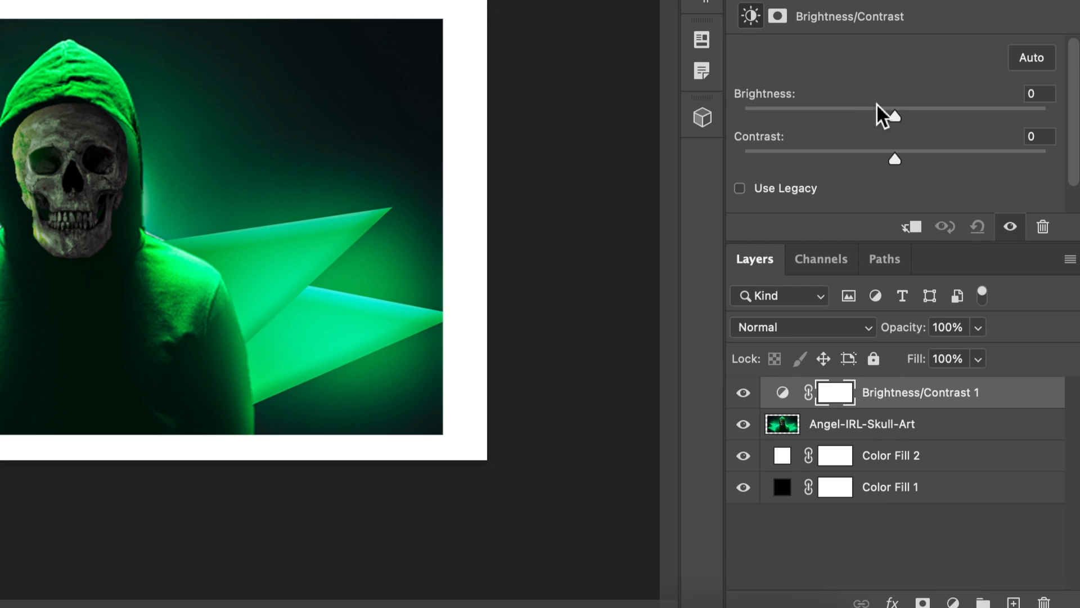
Try a Brightness/Contrast adjustment layer with Brightness 28 above Angel-IRL-Skull-Art, and hide the Color Fill 2 layer
drag(877, 103, 923, 108)
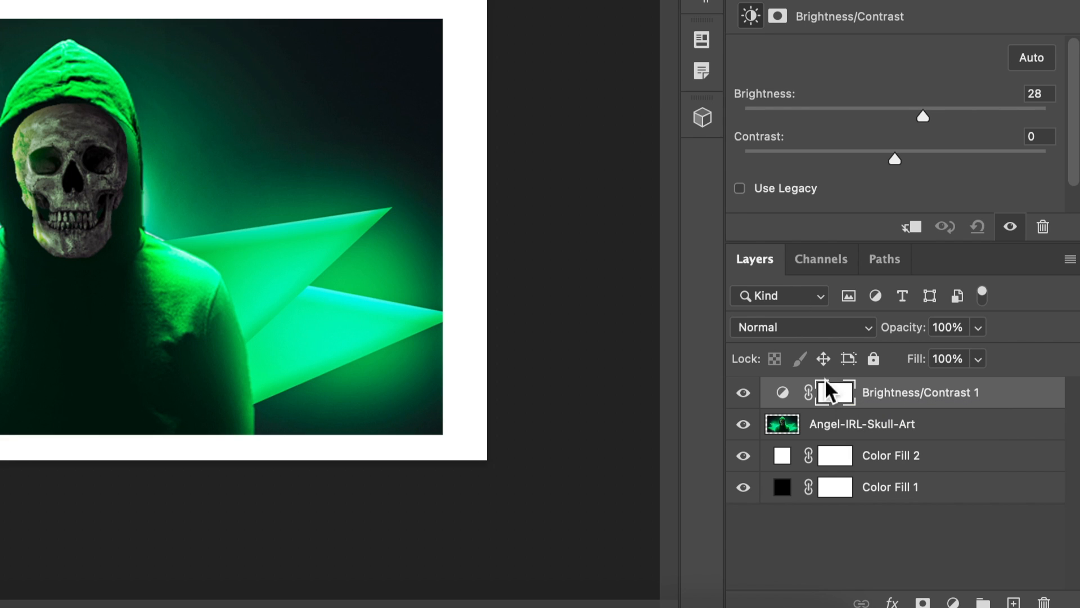
click(743, 457)
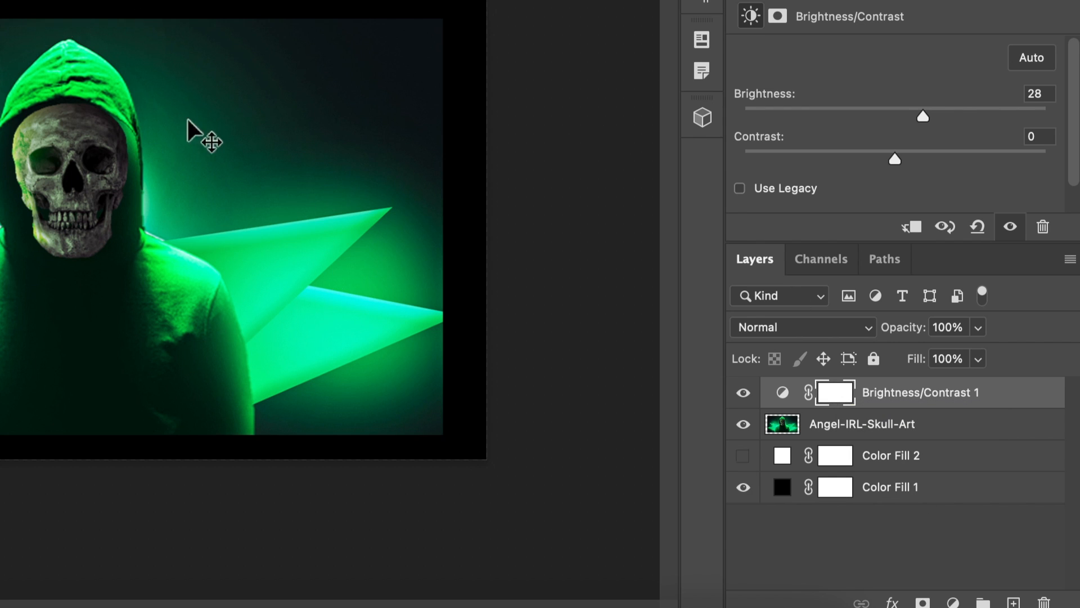
alt+click(931, 403)
drag(926, 115, 1079, 144)
Look through the adjustment layer types and open the Angel-IRL-Skull-Art layer in the Camera Raw Filter
click(951, 601)
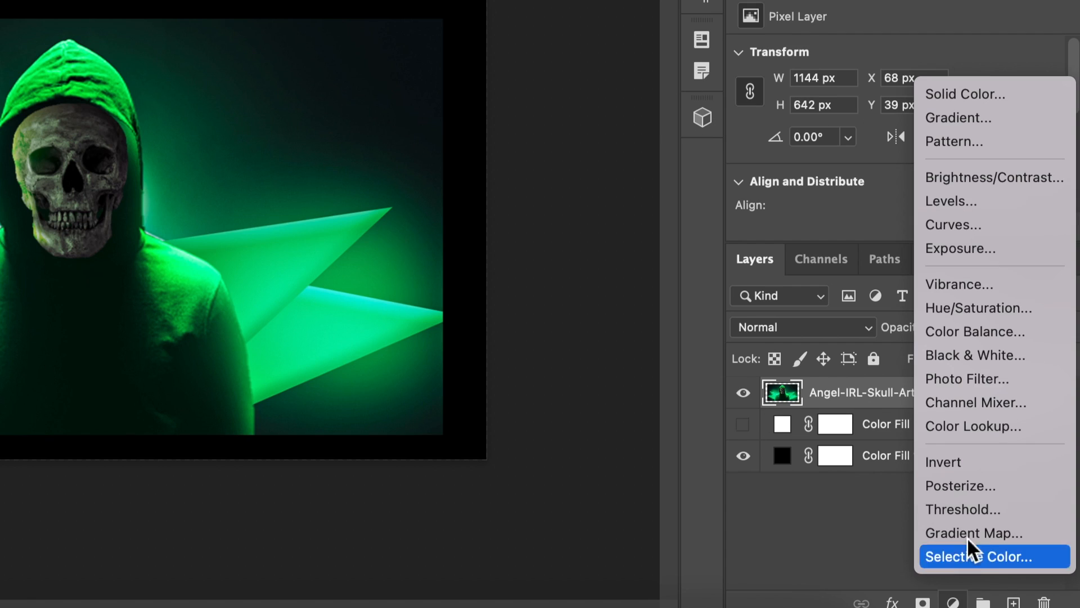
click(1014, 228)
scroll(934, 107, up, 3)
mouse_move(1044, 114)
mouse_down()
mouse_move(967, 104)
mouse_move(1025, 115)
mouse_up()
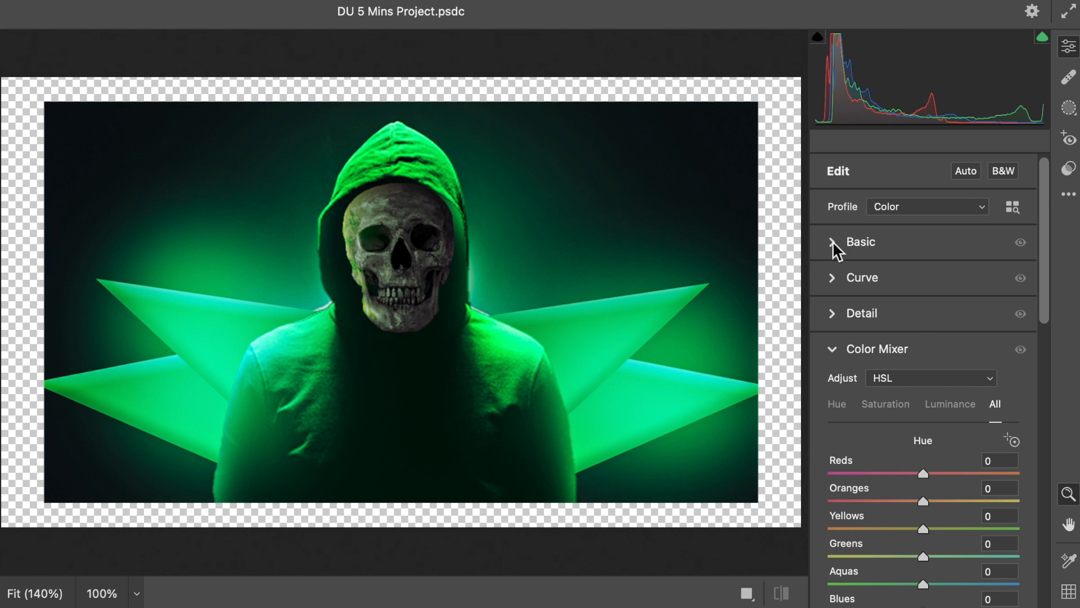
Adjust the Basic tone settings and grade the midtones toward blue at about hue 218, saturation 53
click(835, 246)
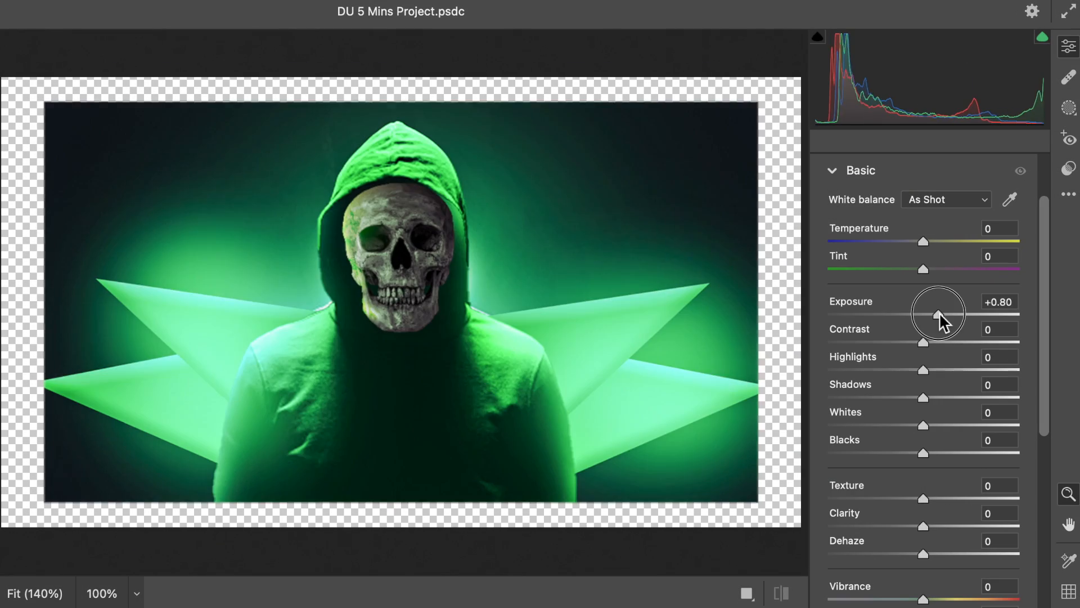
drag(938, 316, 923, 356)
scroll(925, 363, down, 2)
scroll(922, 416, down, 2)
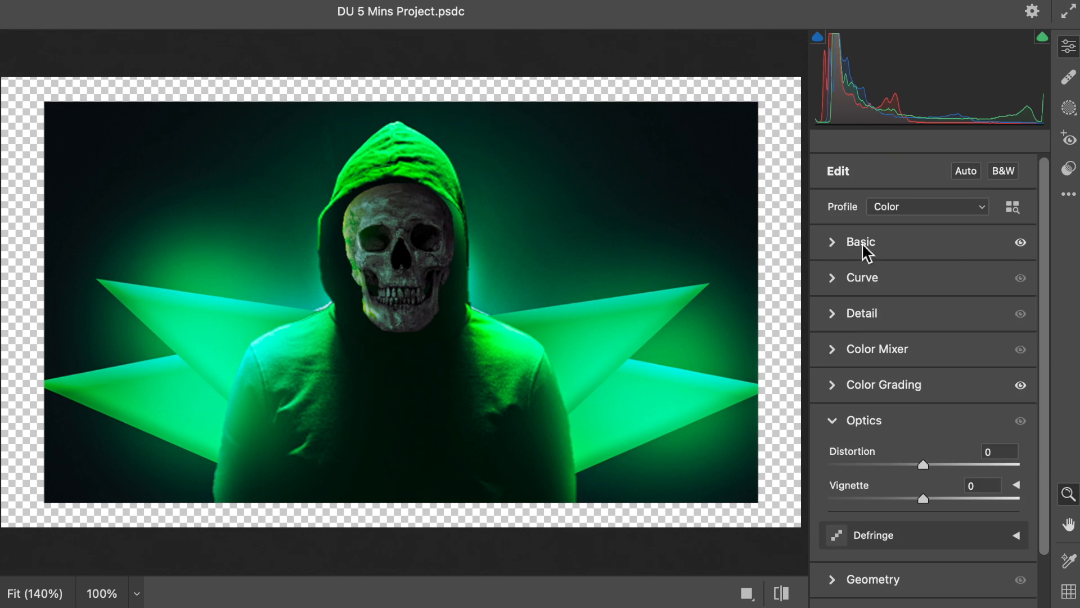
Set Texture to +10, Clarity to +24, Vibrance to +14 and Saturation to +7 in the Basic settings
click(837, 245)
drag(924, 393, 933, 394)
drag(923, 421, 947, 421)
scroll(882, 595, down, 4)
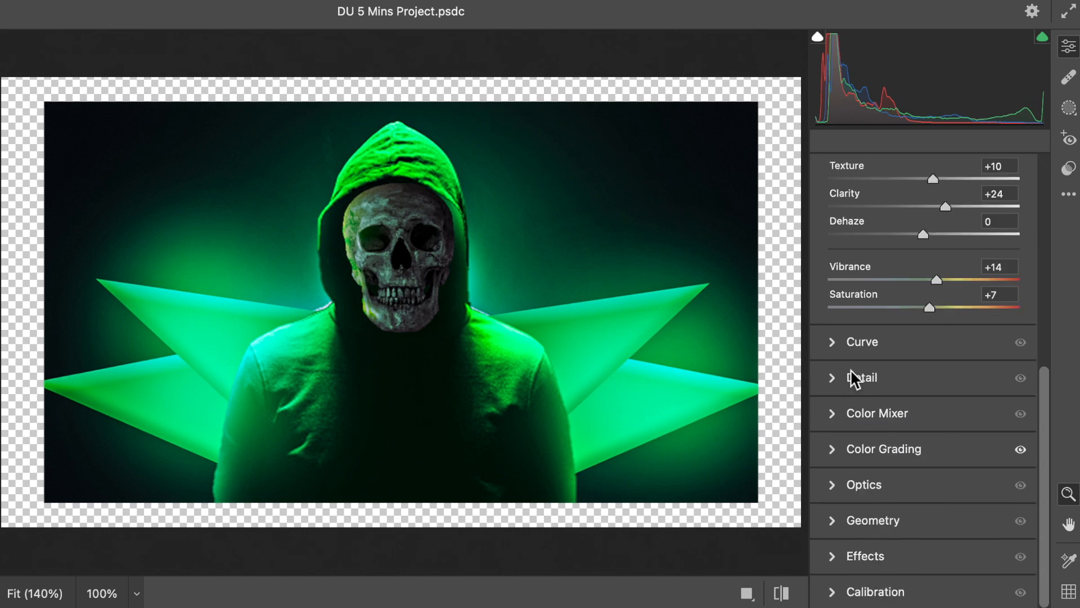
Set the Greens hue to +8 in the Color Mixer
click(833, 412)
drag(930, 378, 932, 378)
scroll(912, 394, down, 1)
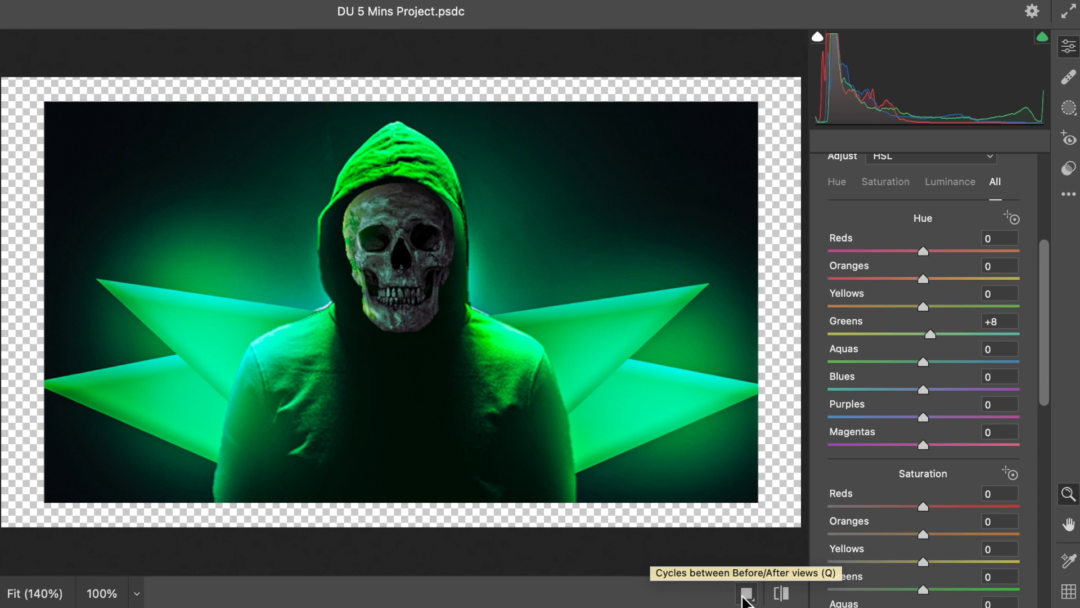
Toggle between the default and edited Camera Raw settings to compare the image before and after
click(781, 594)
click(781, 594)
click(781, 594)
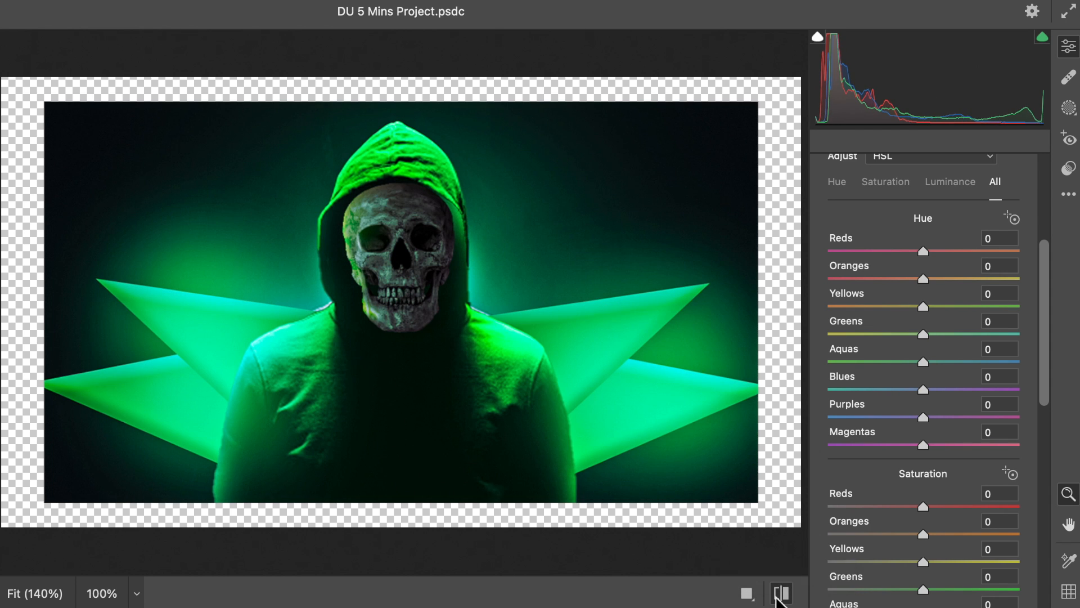